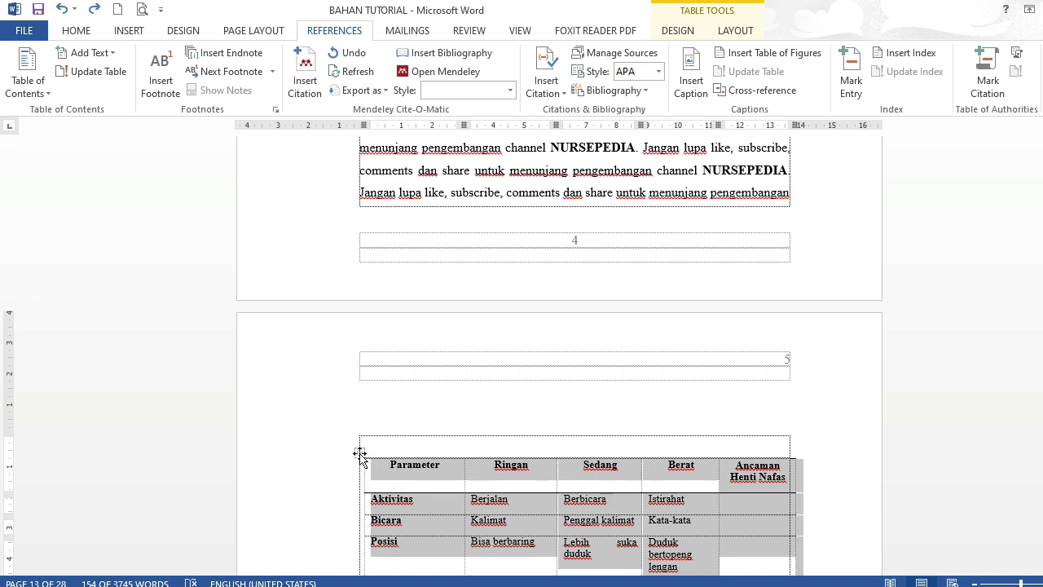
Start a caption for the asthma Parameter table on page 5 and create the new caption label "Tabel 2.".
left_click(359, 454)
right_click(359, 452)
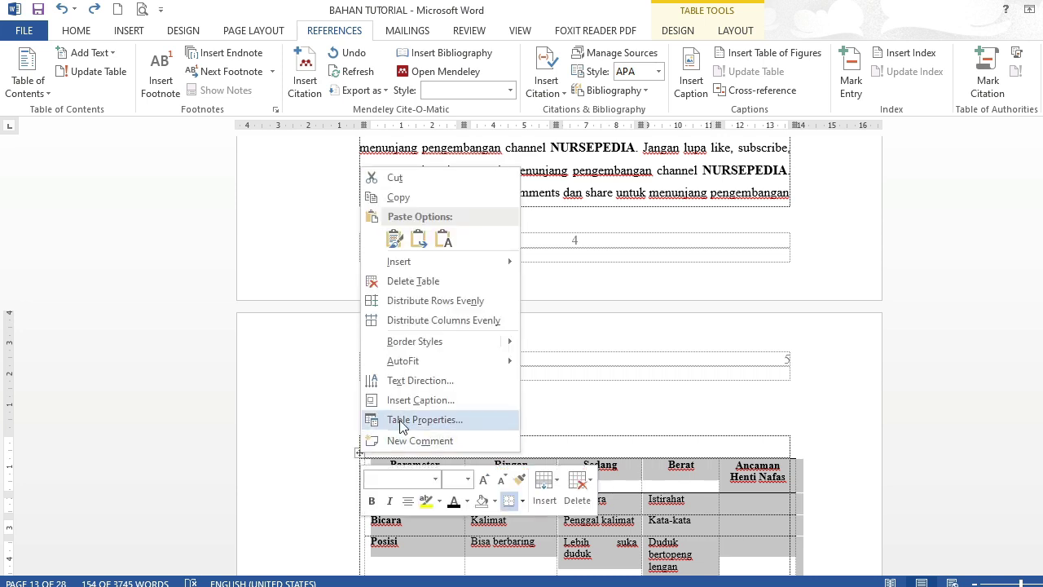
left_click(439, 405)
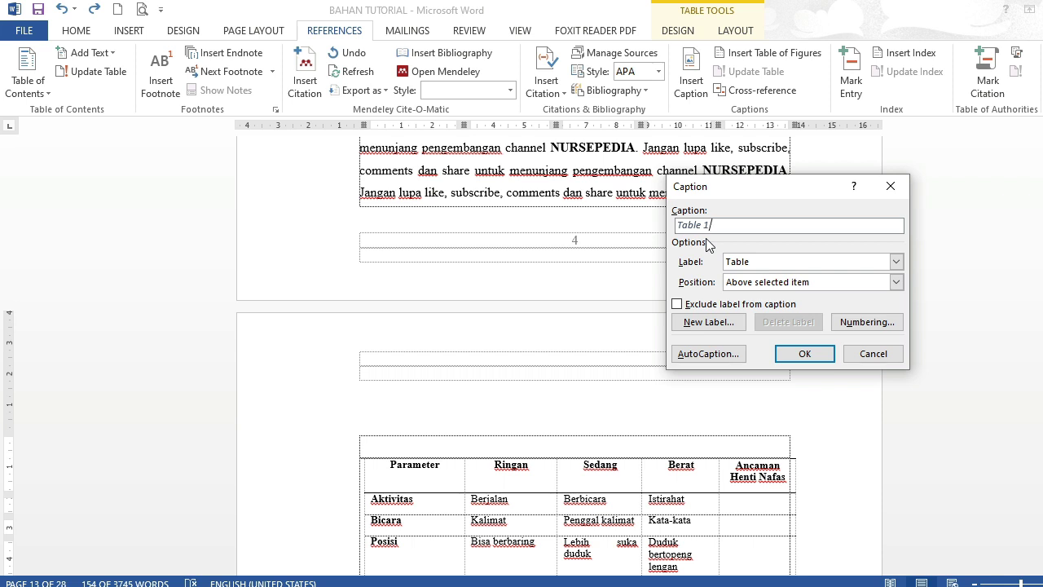
left_click(702, 323)
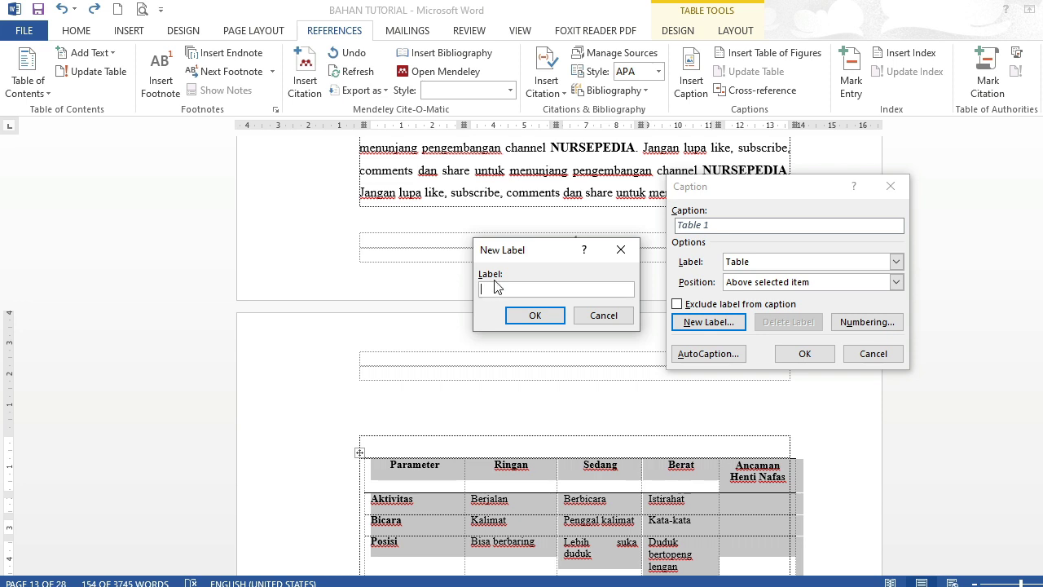
type("T")
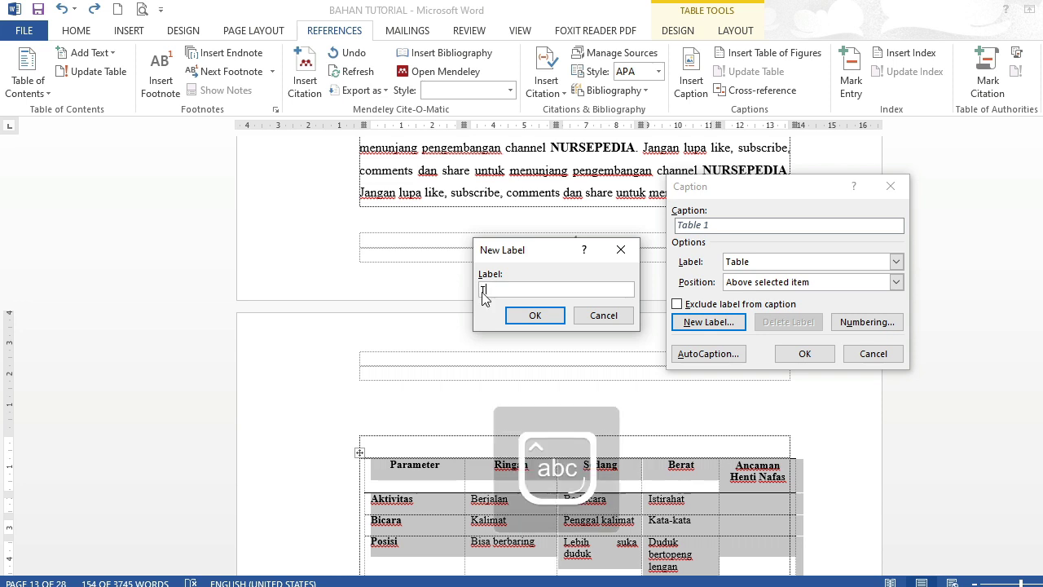
type("abel")
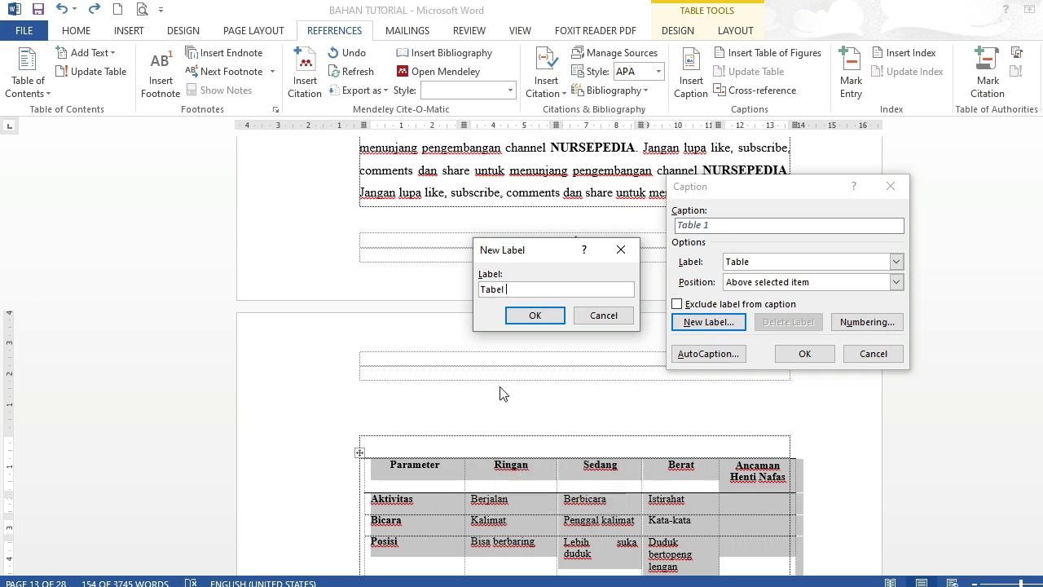
type("2.")
left_click(534, 316)
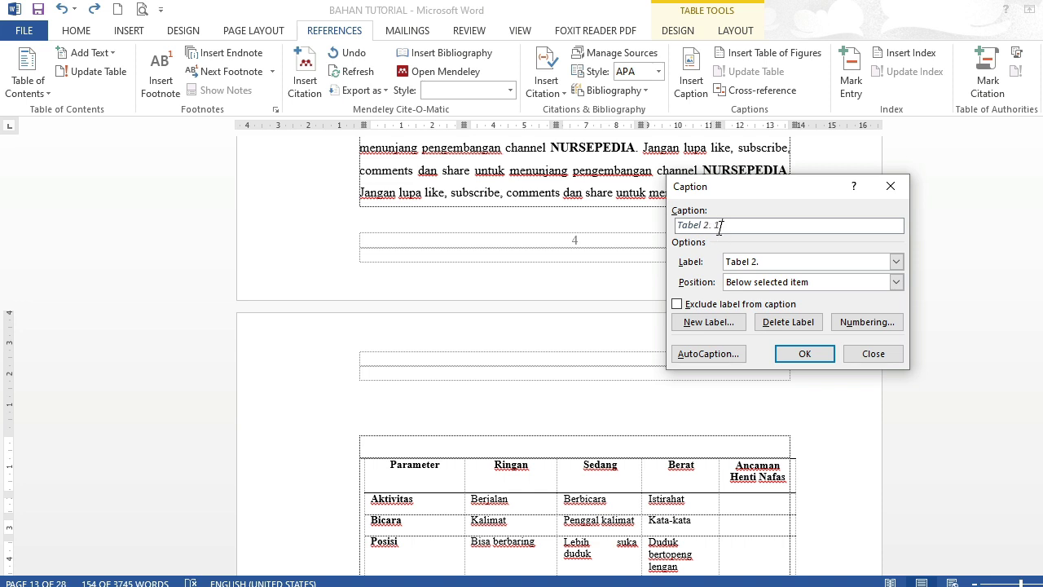
Insert the table caption with the text "Klasifikasi Berat Asma Bronkiale", positioned above the selected item.
type("/")
key("Caps_Lock")
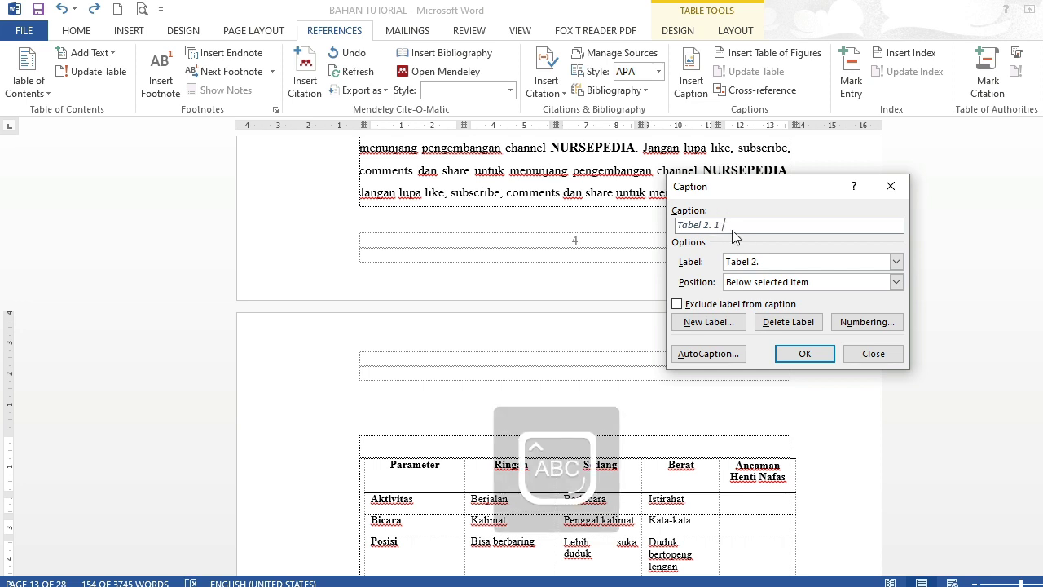
type("K")
key("Caps_Lock")
type("lasifikasi ")
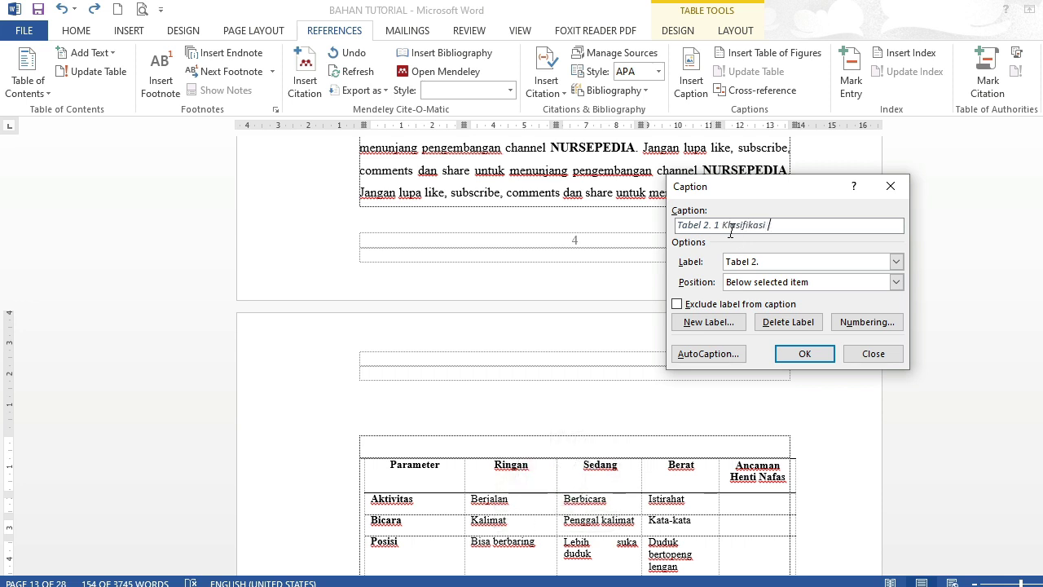
type("Berat Asma Bronkiale")
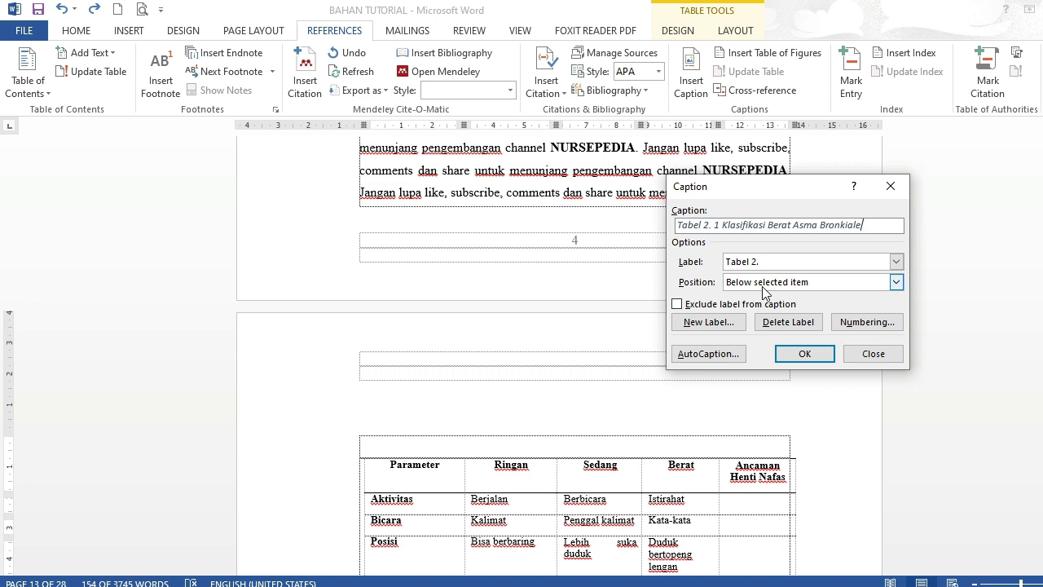
left_click(895, 282)
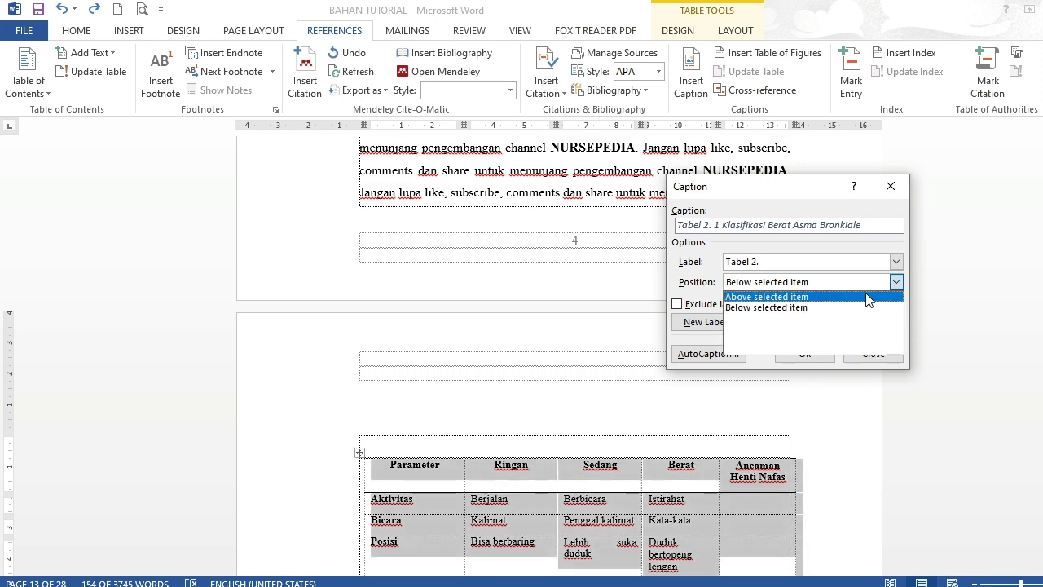
left_click(807, 298)
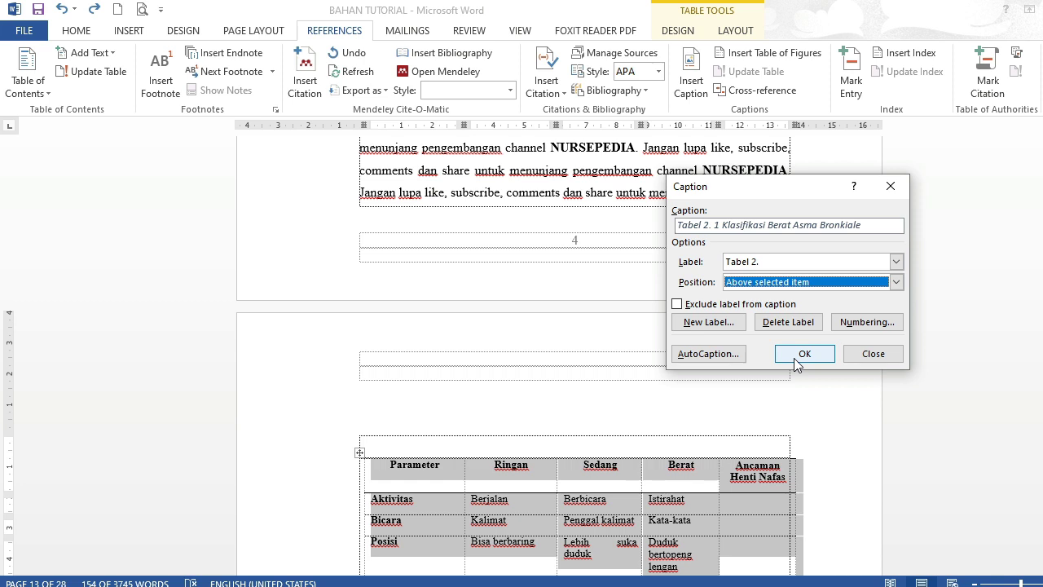
left_click(797, 361)
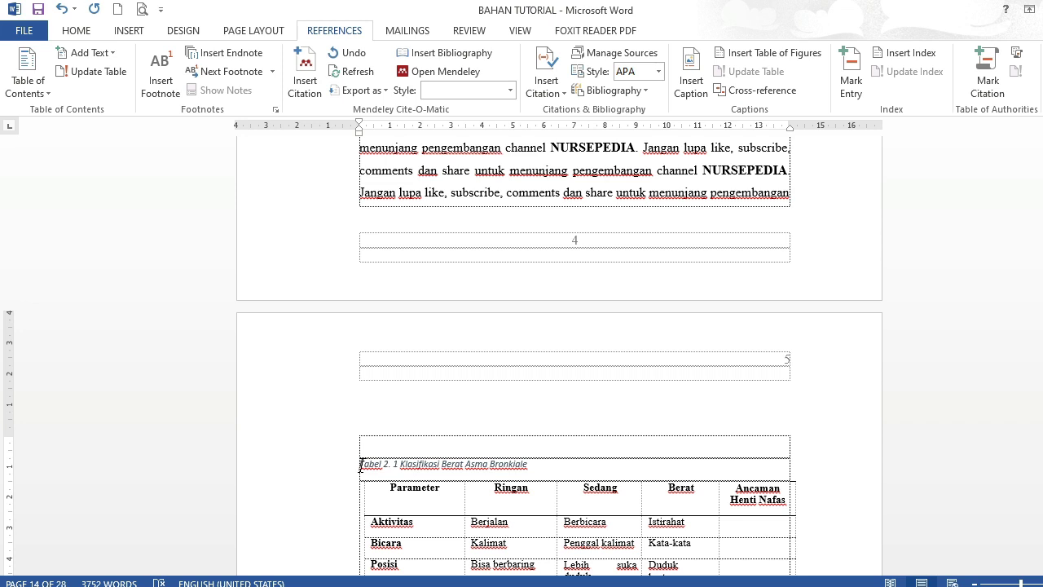
Centre the table caption and format it as non-italic Times New Roman, size 12, in black.
left_click(75, 30)
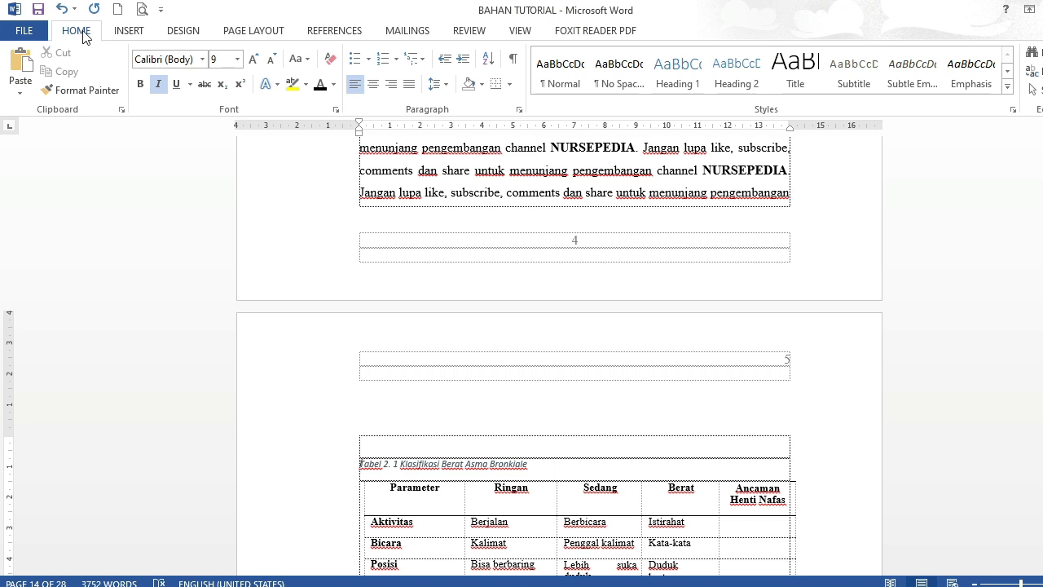
left_click(373, 85)
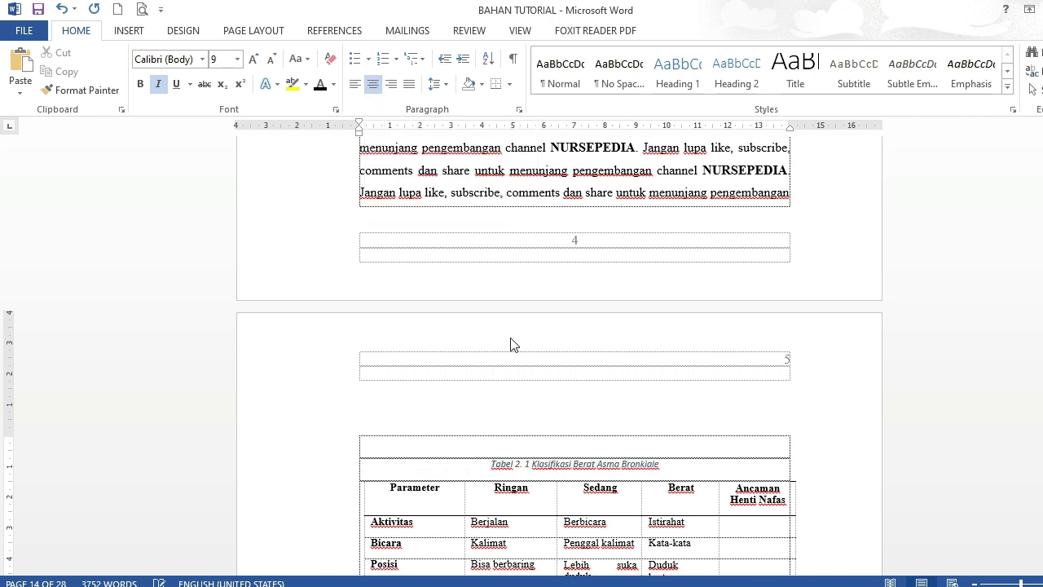
left_click_drag(492, 464, 675, 461)
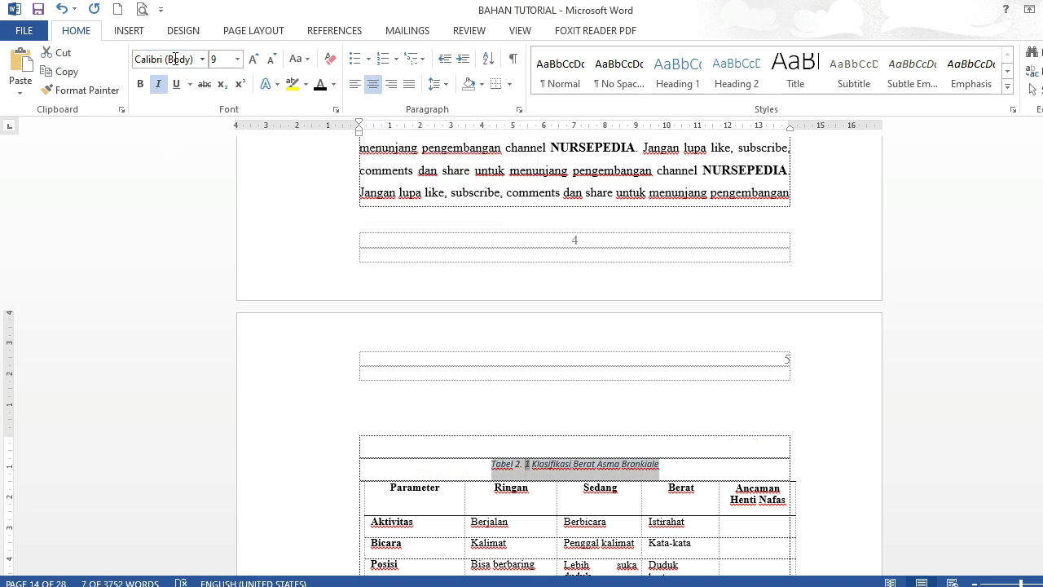
left_click(202, 59)
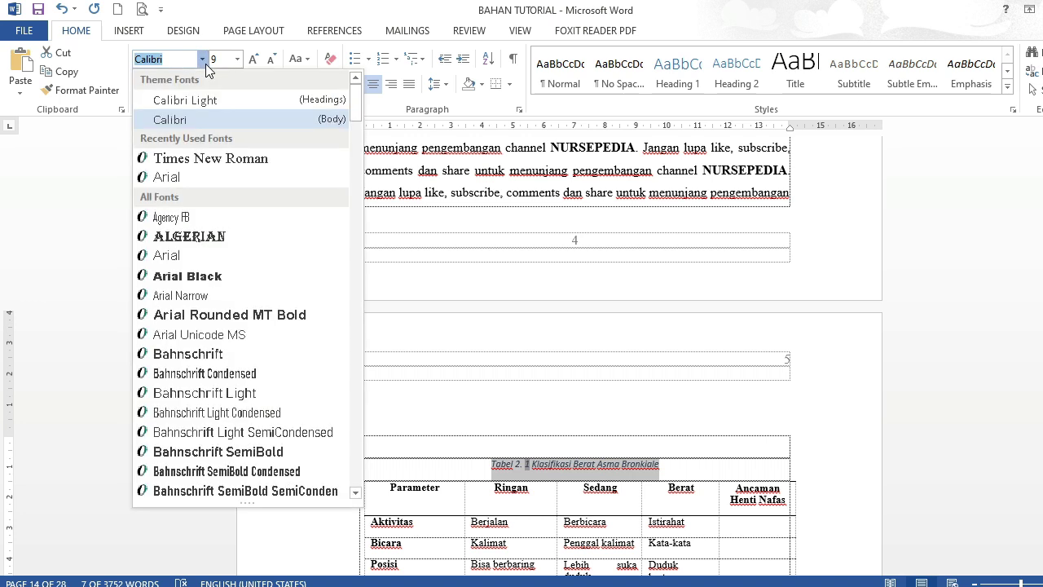
left_click(196, 160)
left_click(237, 59)
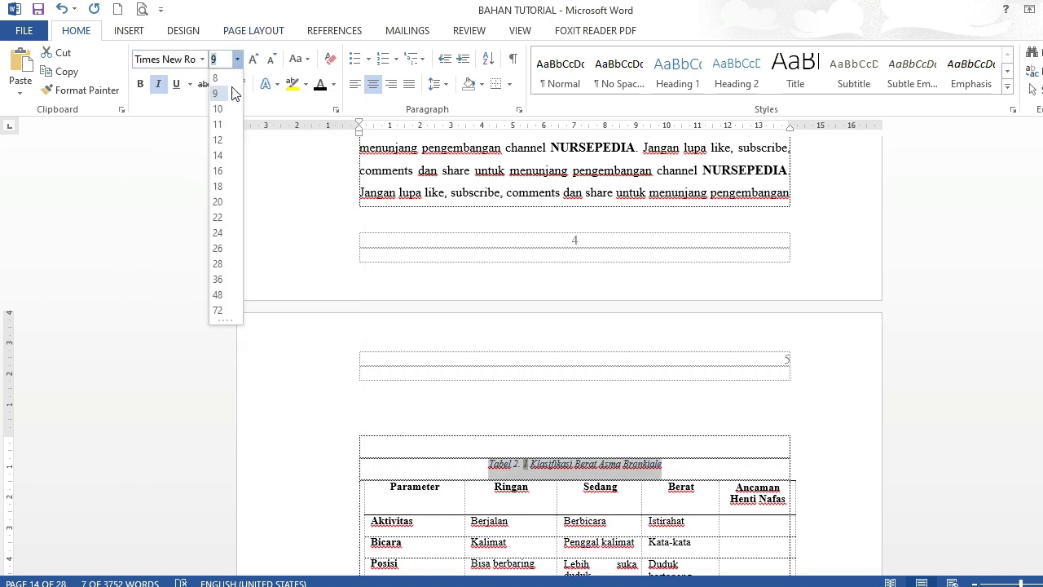
left_click(220, 151)
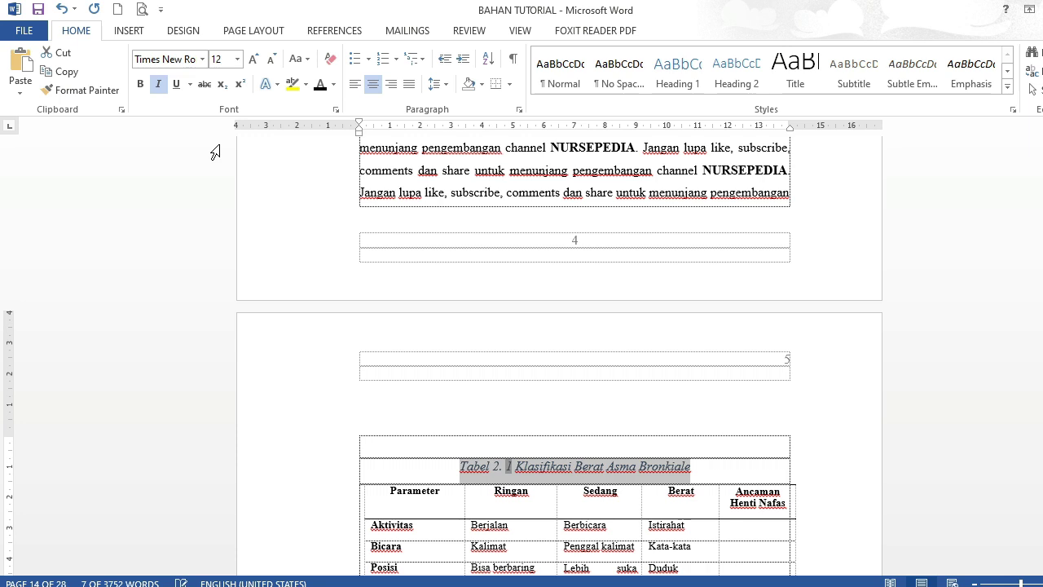
left_click(159, 89)
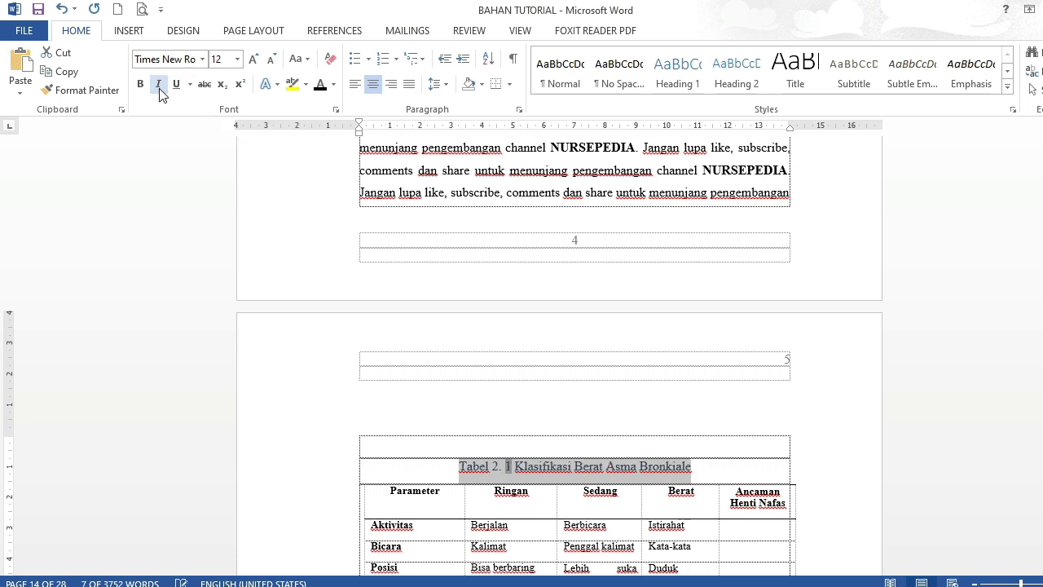
left_click(321, 85)
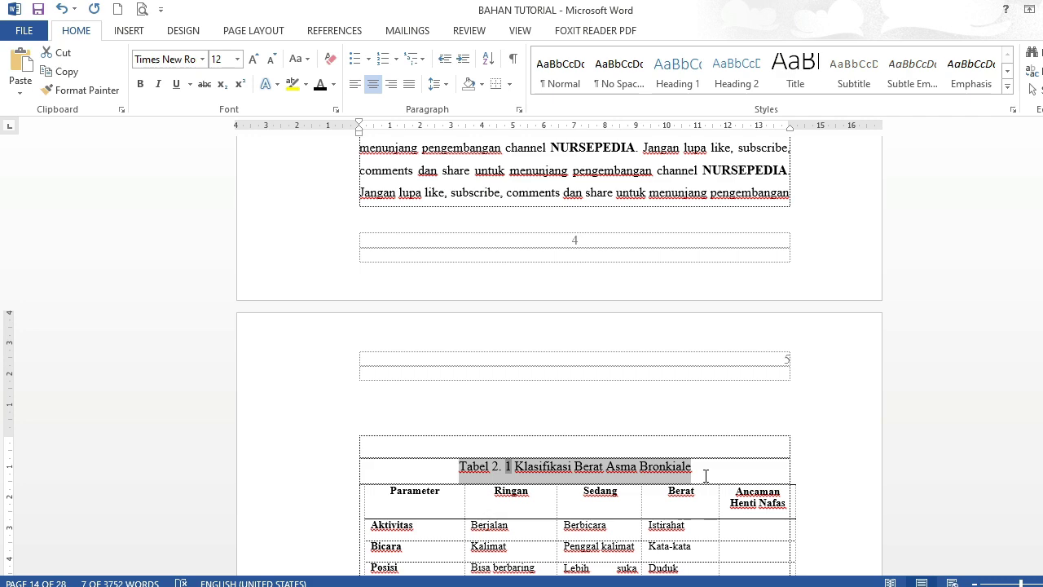
Select the whole "Pencetus serangan" flowchart group and open the caption settings for it.
scroll(705, 476, "down", 10)
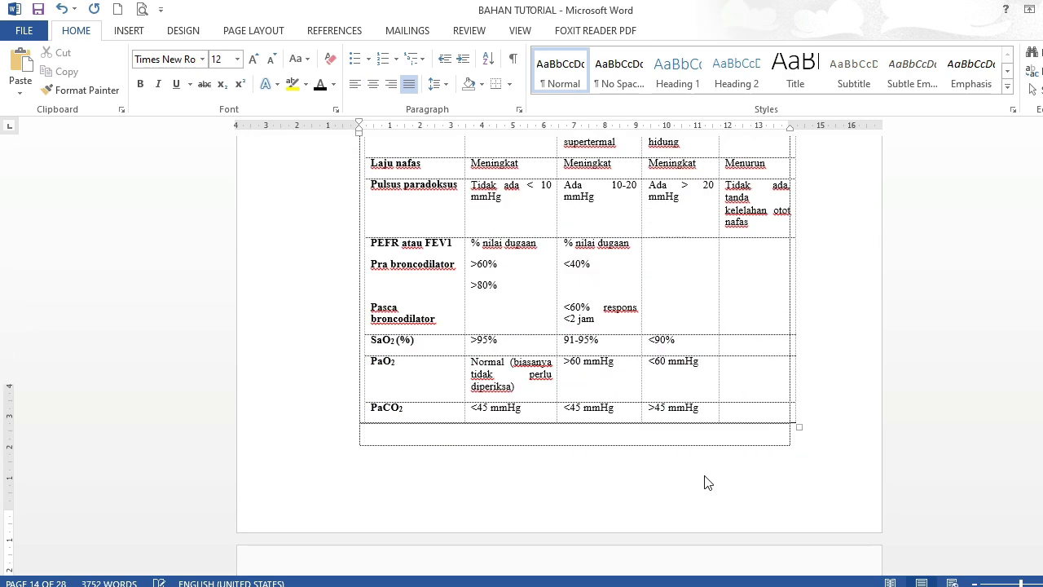
left_click(706, 477)
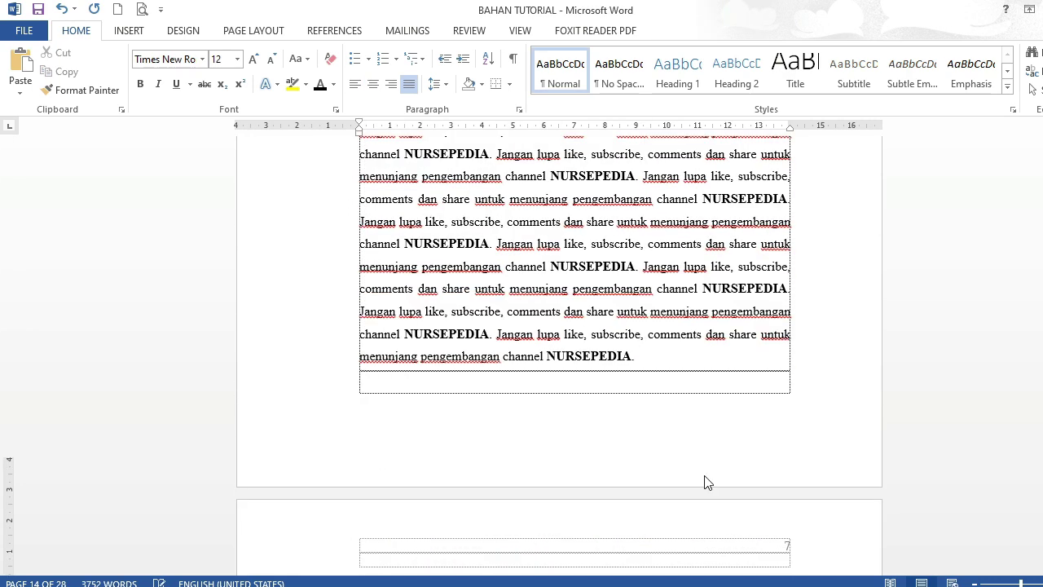
scroll(706, 483, "down", 20)
left_click(705, 479)
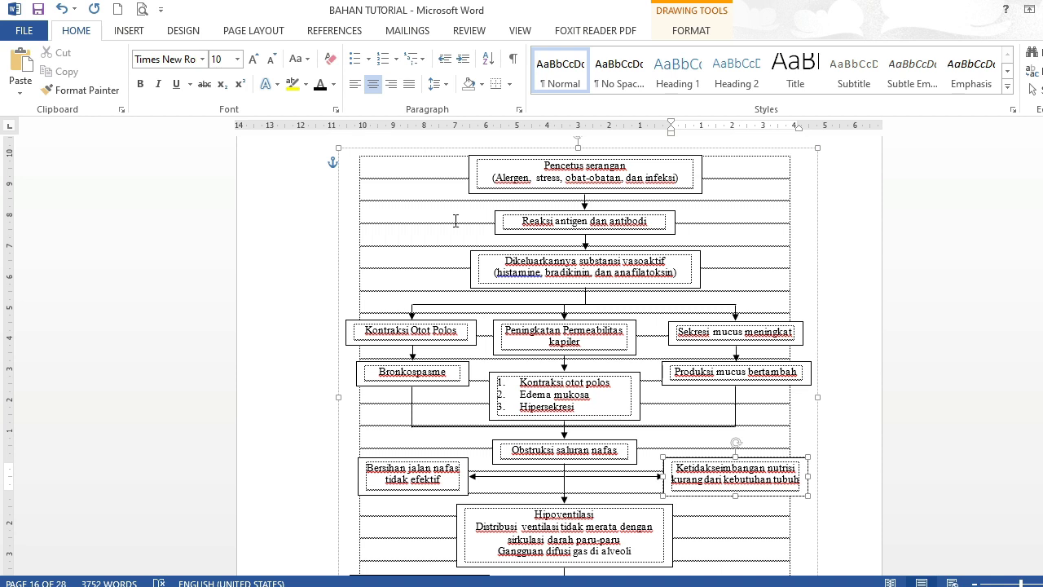
left_click(340, 204)
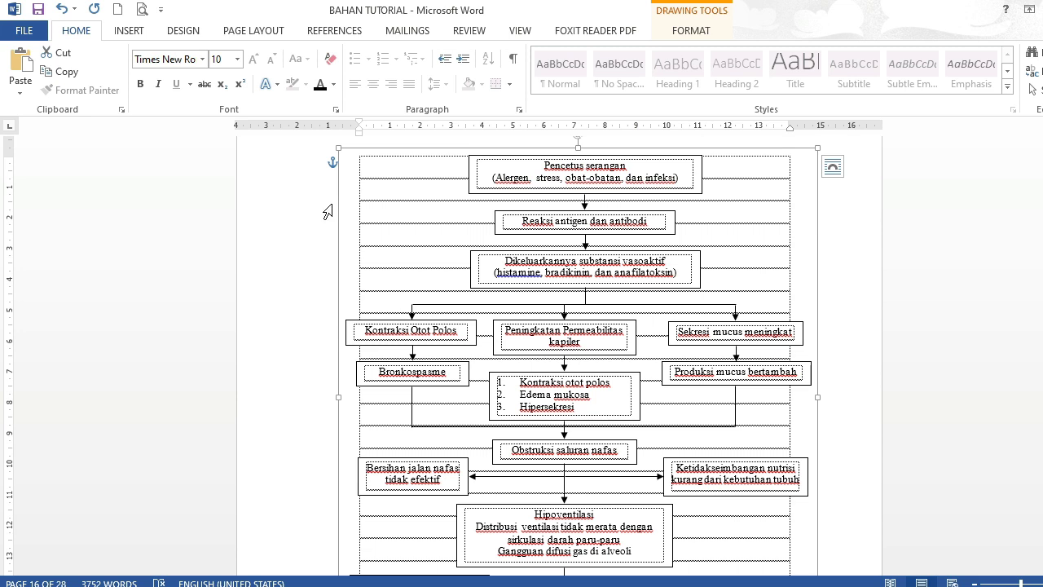
right_click(341, 204)
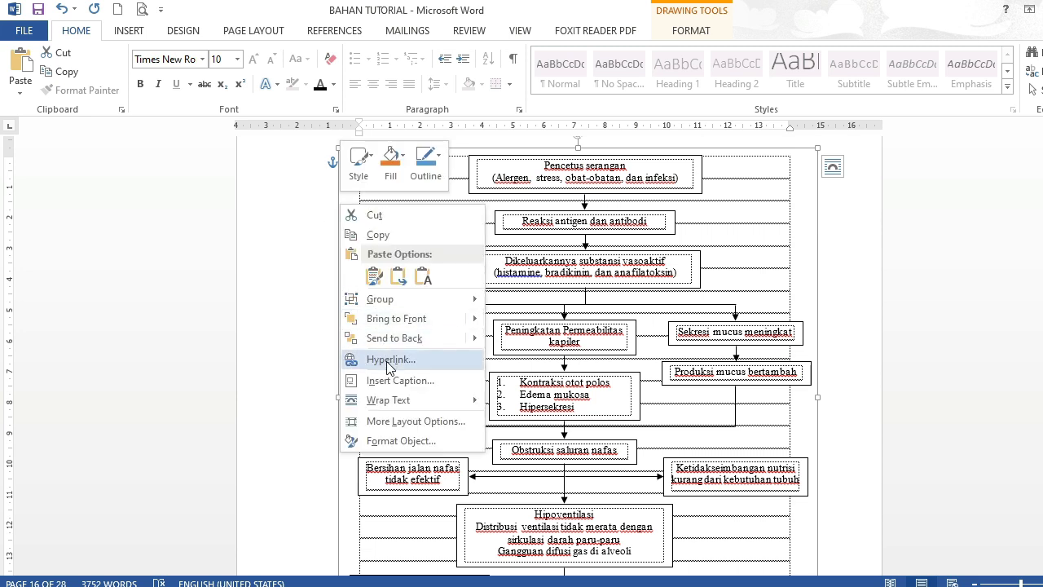
left_click(393, 381)
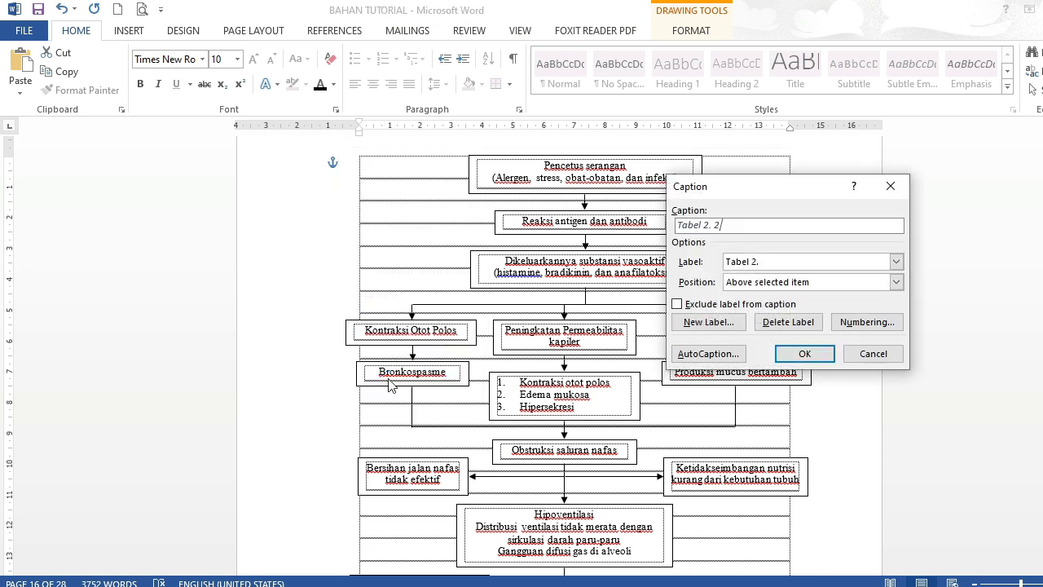
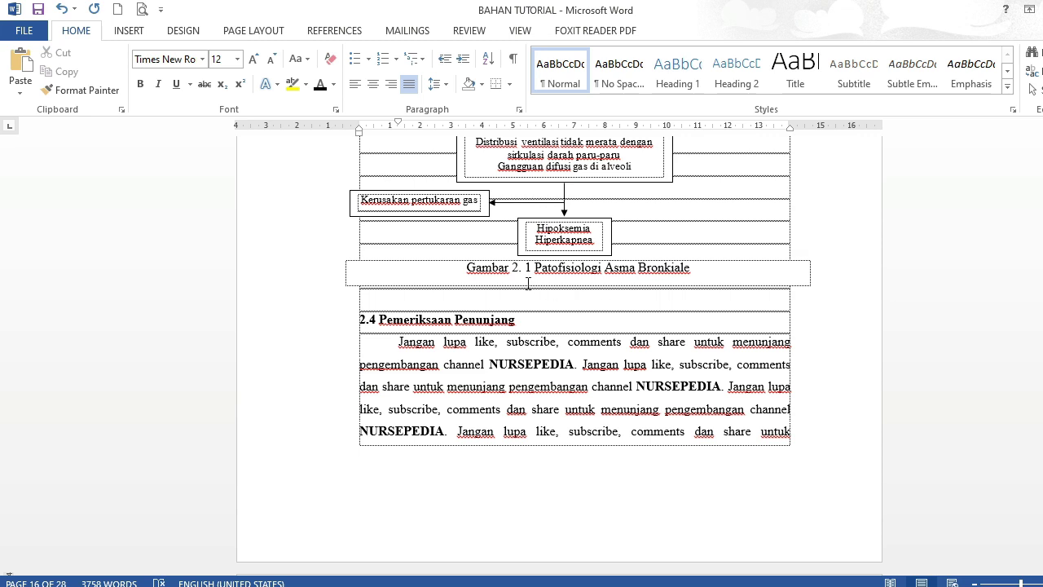
Copy the caption "Gambar 2. 1 Patofisiologi Asma Bronkiale" beneath the flowchart.
left_click_drag(467, 269, 689, 275)
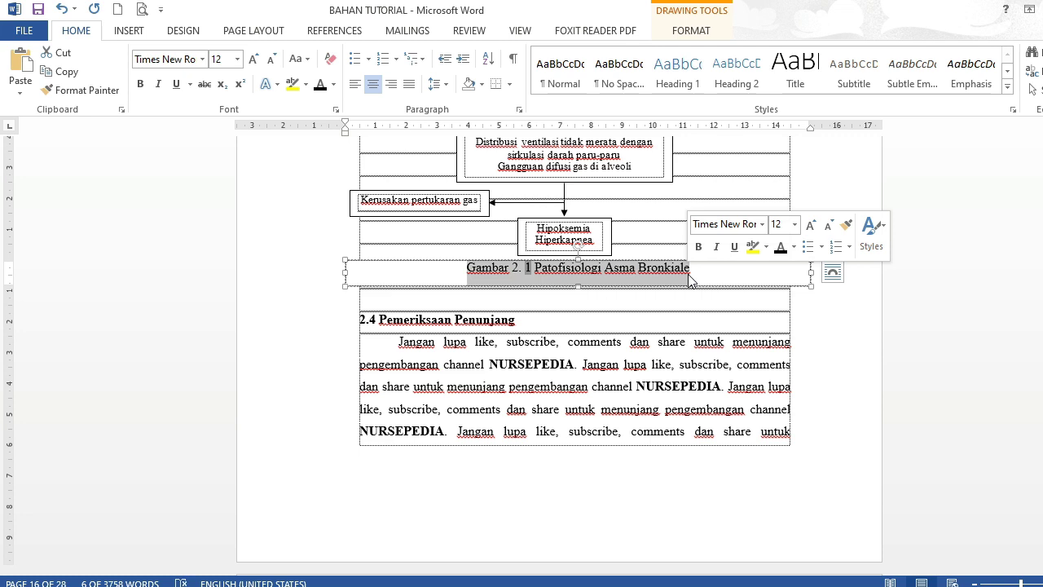
right_click(689, 277)
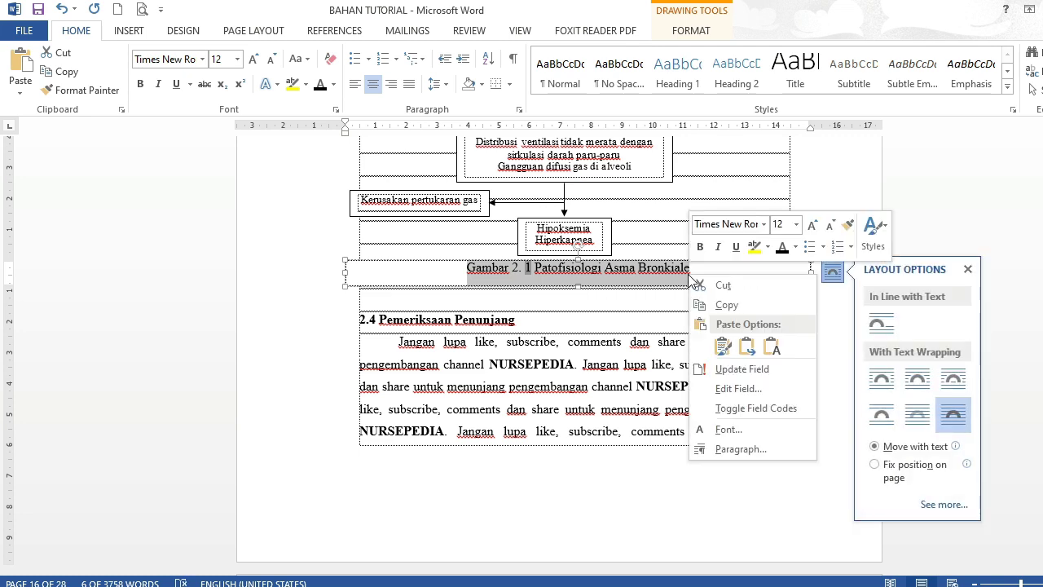
left_click(722, 306)
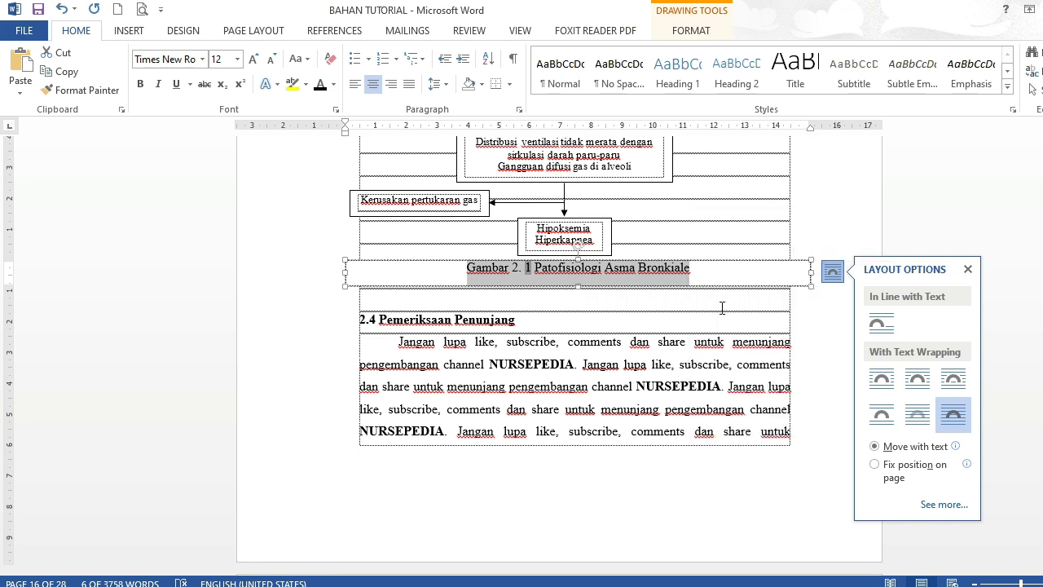
left_click(722, 307)
Paste the copied caption centred on the empty line directly below the NursePedia logo and remove its italics.
scroll(722, 307, "down", 5)
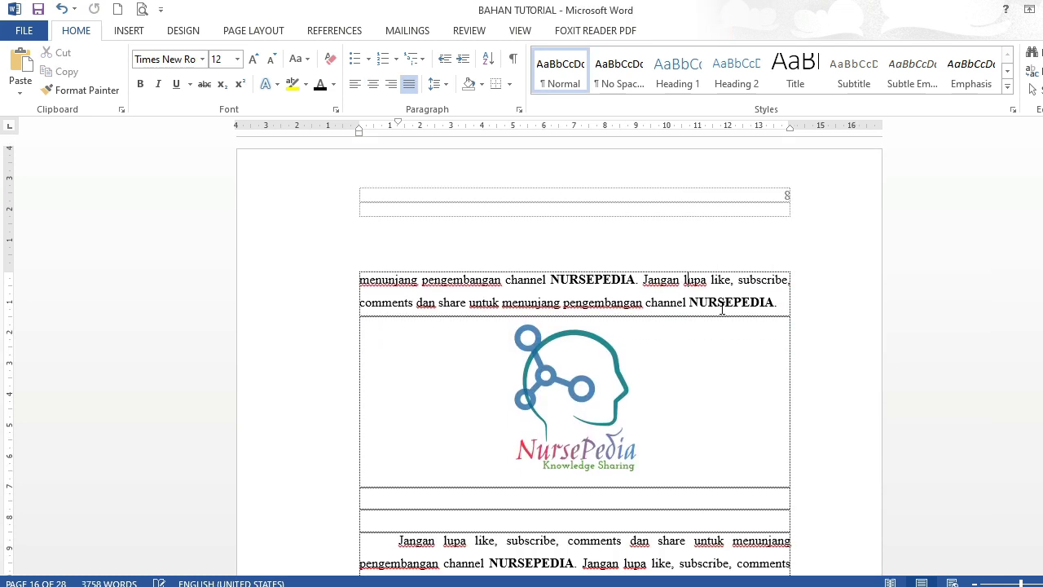
left_click(580, 497)
key("ctrl+v")
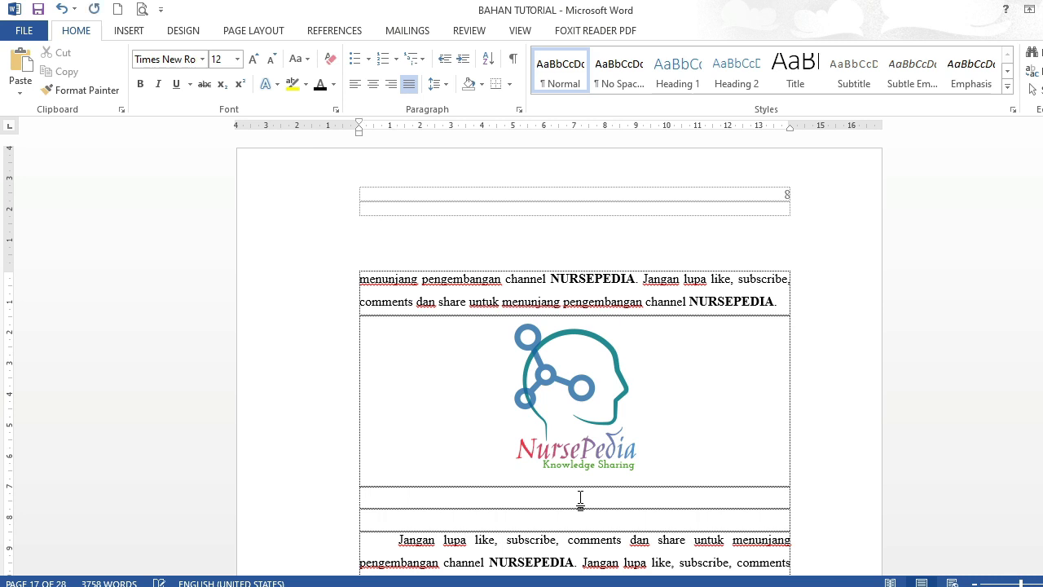
key("ctrl+e")
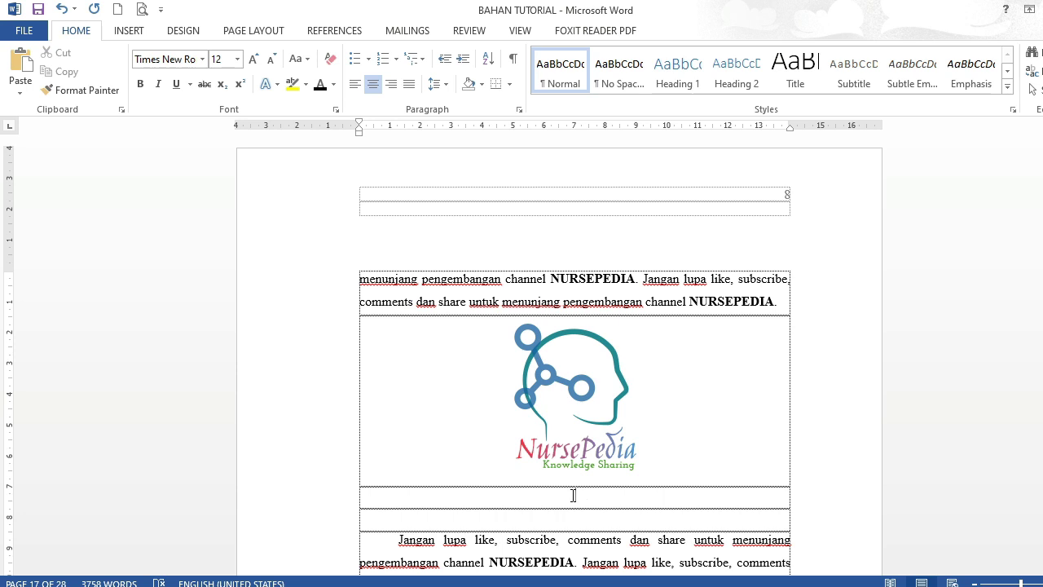
key("ctrl+v")
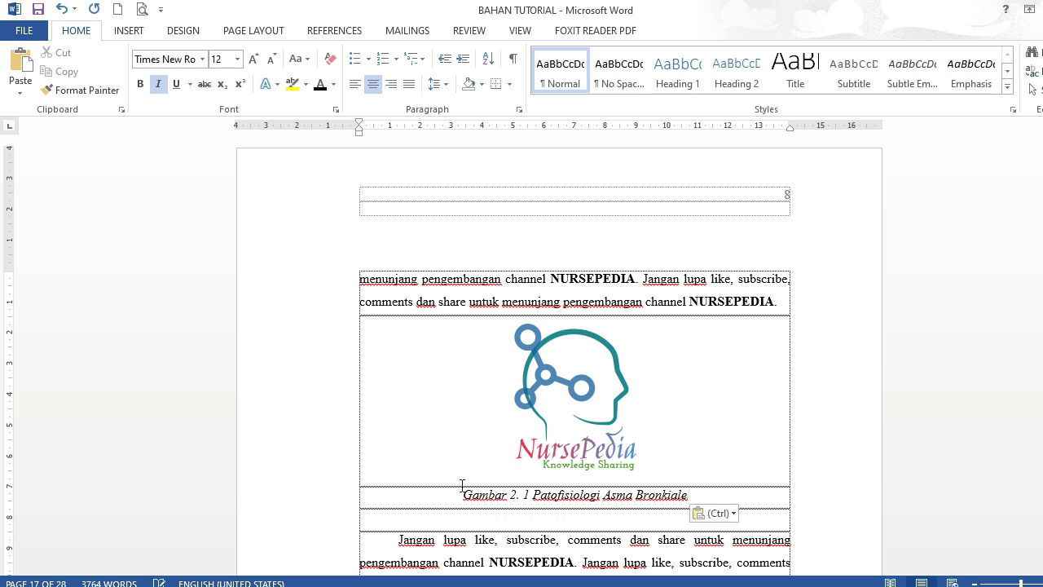
left_click_drag(462, 497, 689, 498)
key("ctrl+i")
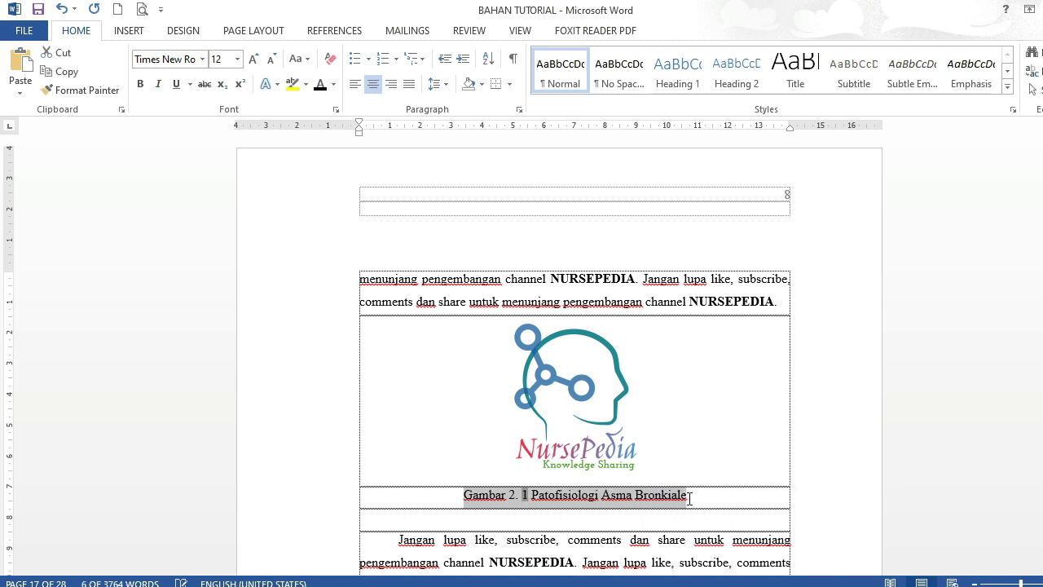
Update the figure number field in the caption beneath the NursePedia logo.
left_click(689, 499)
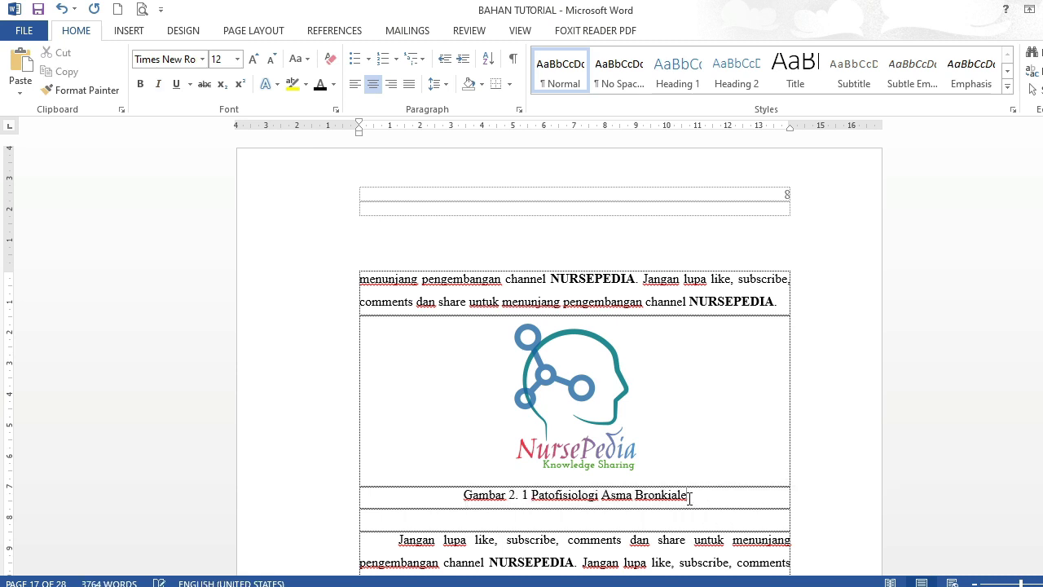
left_click(528, 503)
left_click(524, 494)
left_click(523, 494)
right_click(524, 495)
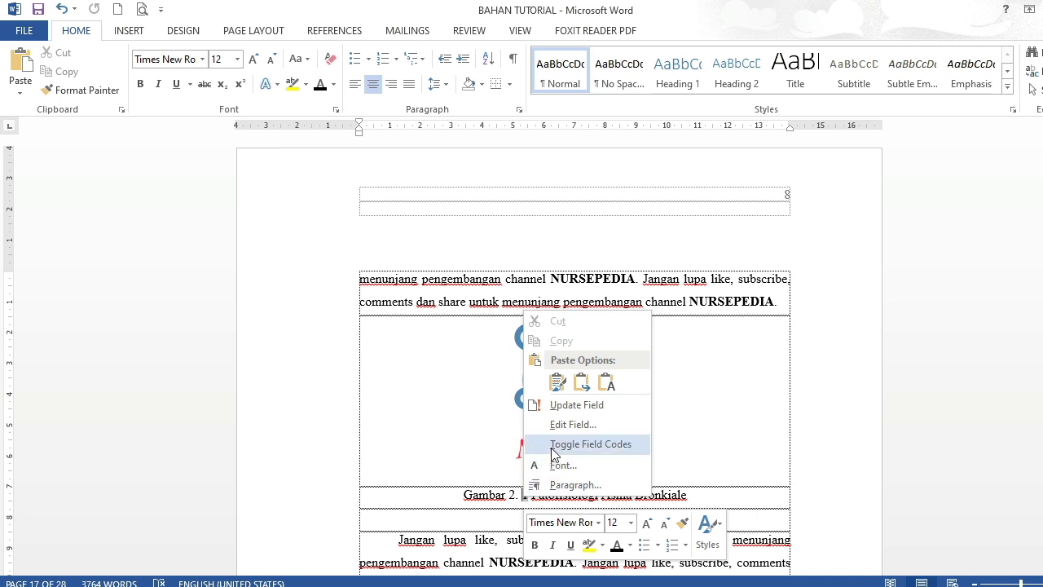
left_click(575, 405)
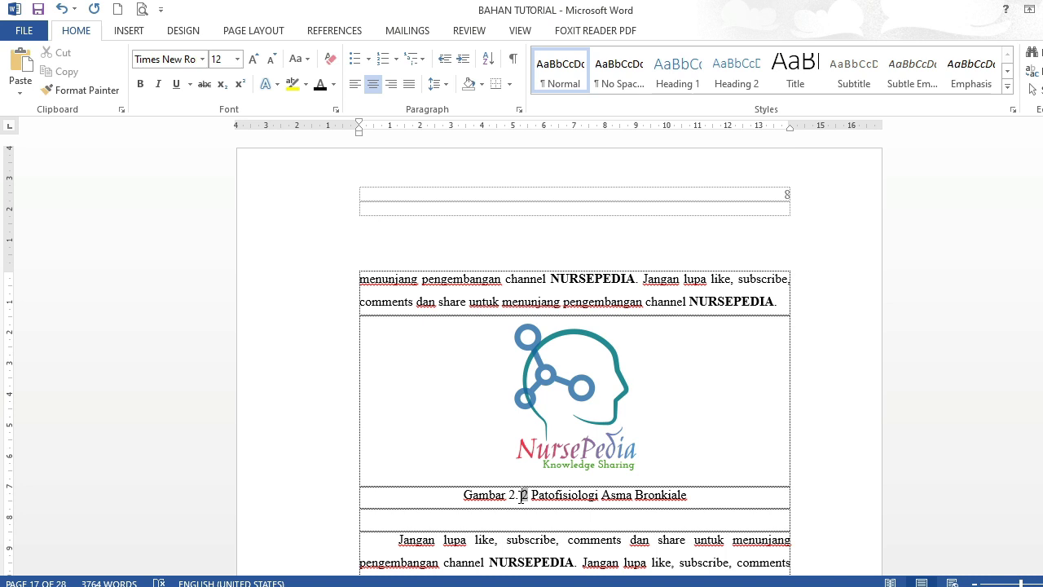
Replace the title text after the figure number in the logo's caption with "Logo NursePedia".
left_click(523, 494)
left_click_drag(533, 499, 671, 503)
key("Caps_Lock")
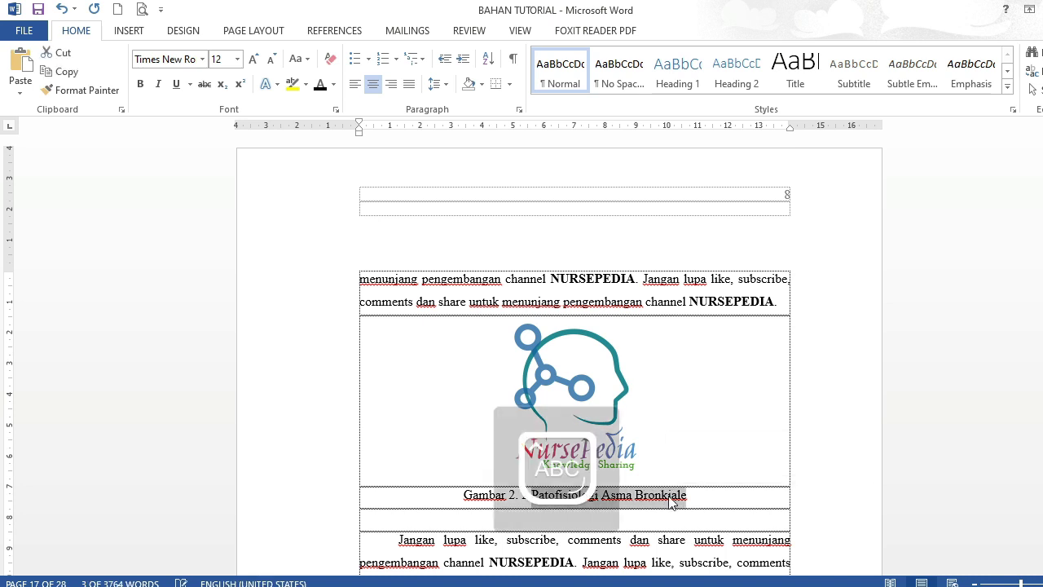
key("Caps_Lock")
type("L")
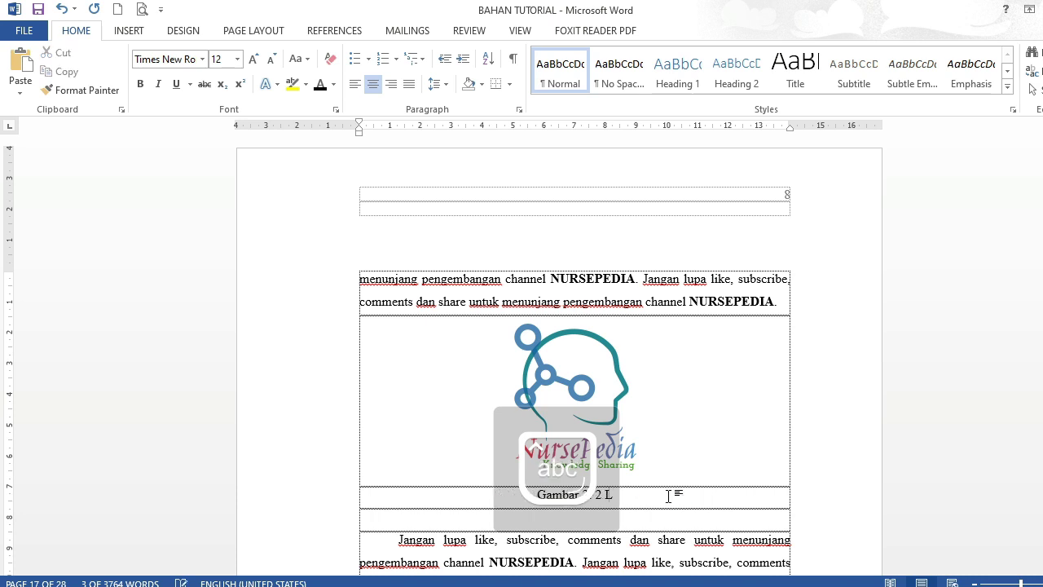
type("ogo NursePedia")
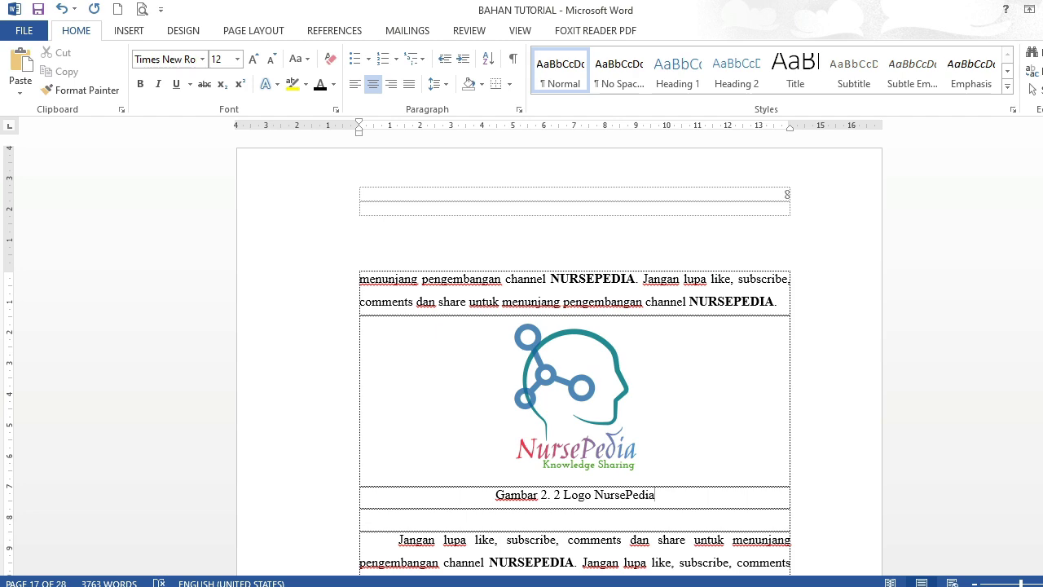
Paste the copied figure caption on the empty line below the starry-sky NursePedia background image and remove its italics.
key("Down")
key("Down")
key("Down")
key("Down")
key("Down")
key("Down")
key("Down")
key("Down")
key("Down")
key("Down")
key("Down")
key("Down")
key("Down")
key("Down")
key("Down")
key("Down")
key("Down")
key("Down")
key("Down")
key("Down")
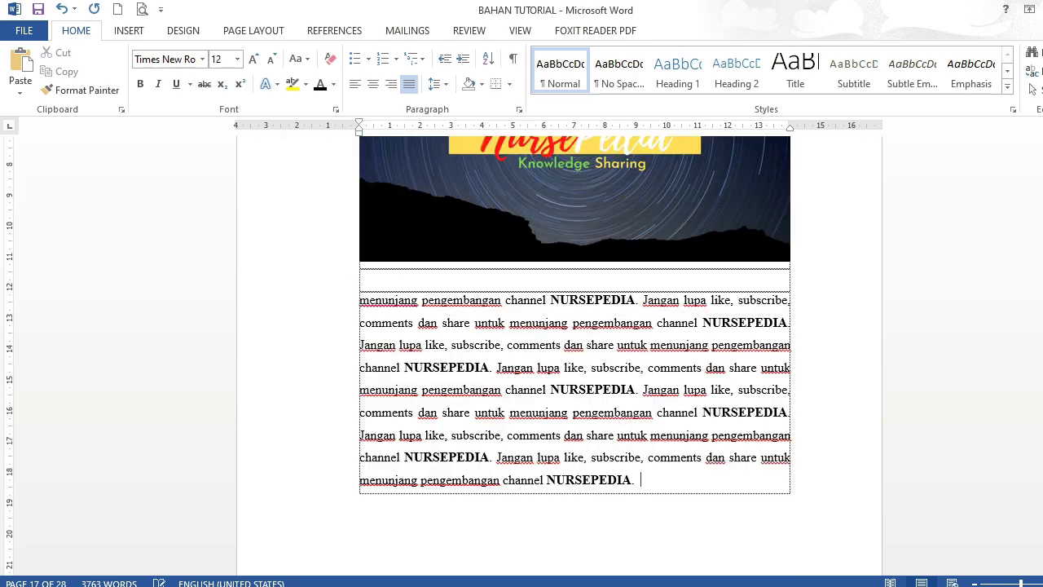
key("Down")
key("Down")
key("Down")
key("Down")
key("Down")
key("Down")
key("Down")
key("Down")
key("Down")
key("Down")
key("Down")
key("Down")
key("Down")
key("Down")
key("Down")
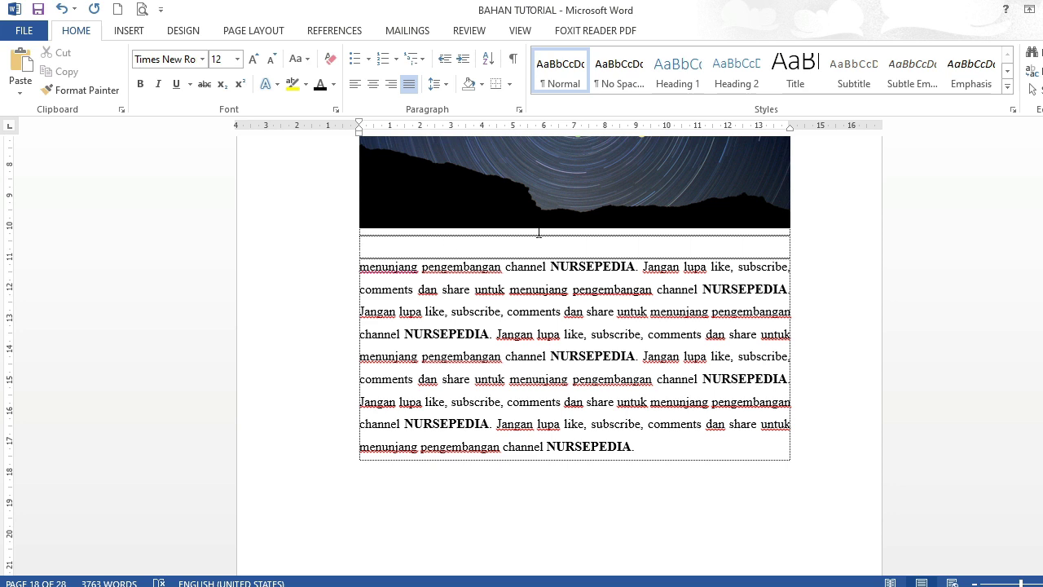
double_click(582, 228)
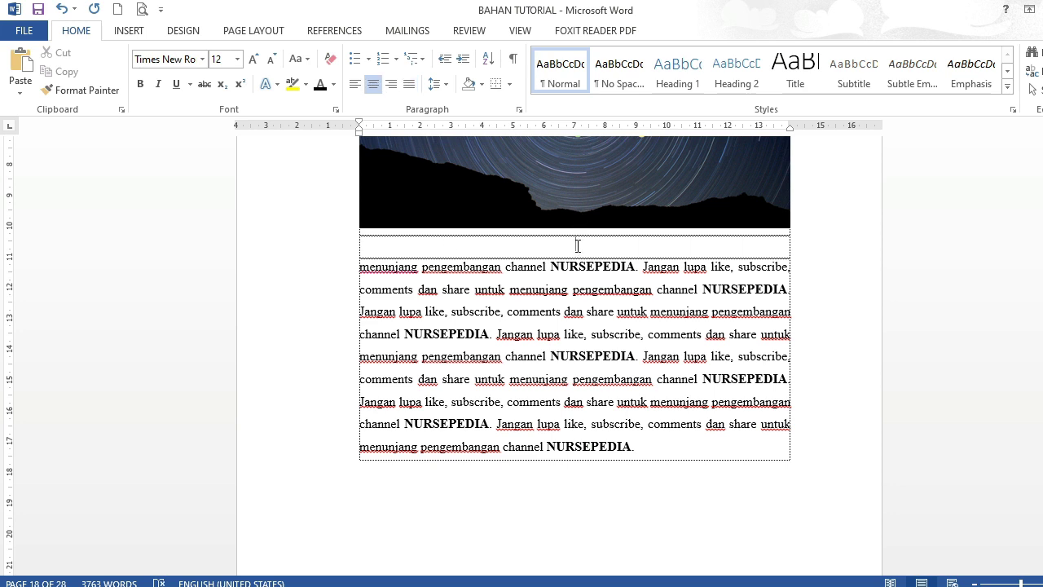
key("ctrl+v")
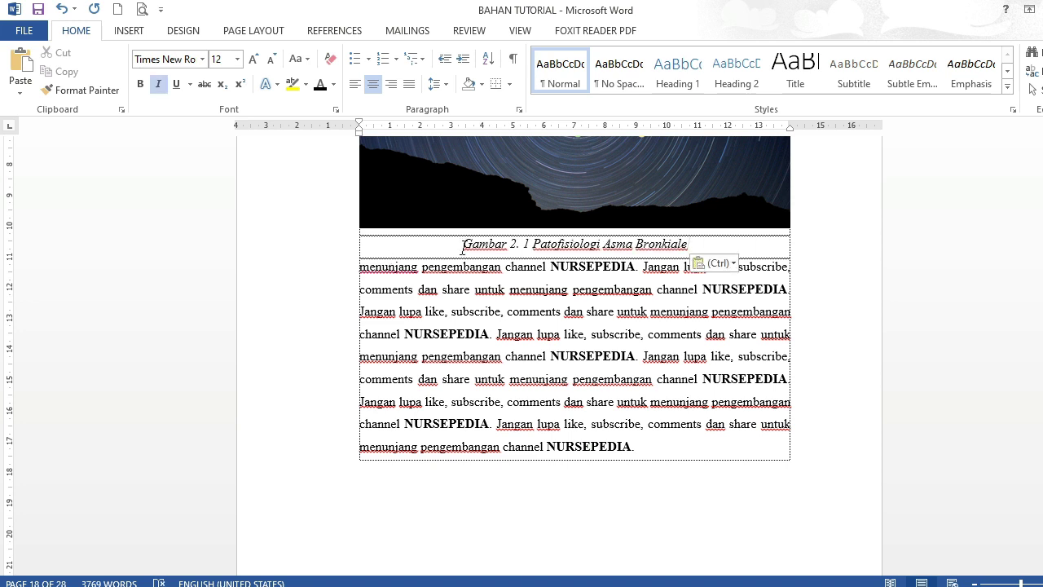
left_click_drag(466, 250, 692, 250)
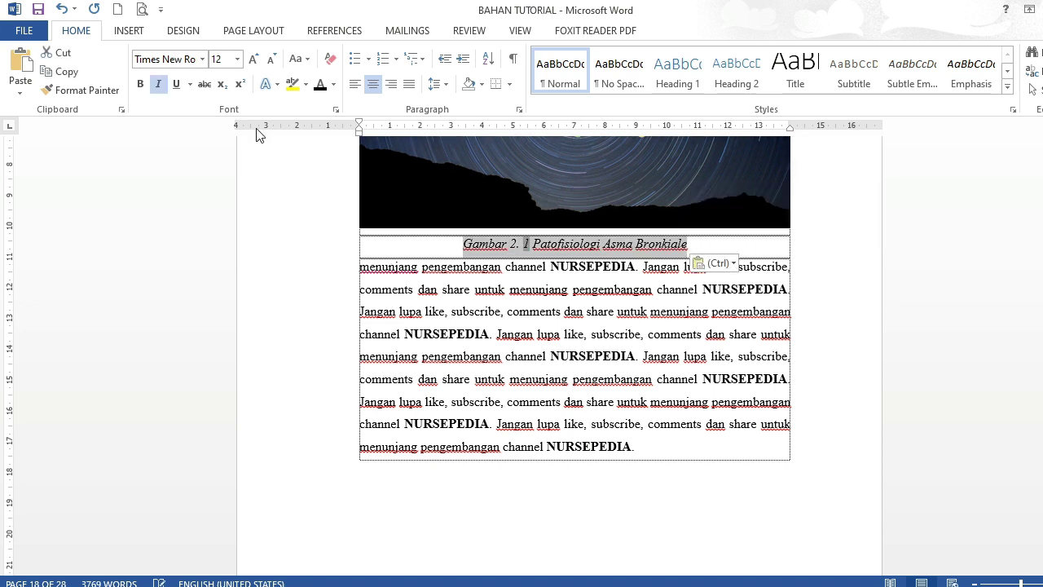
left_click(154, 84)
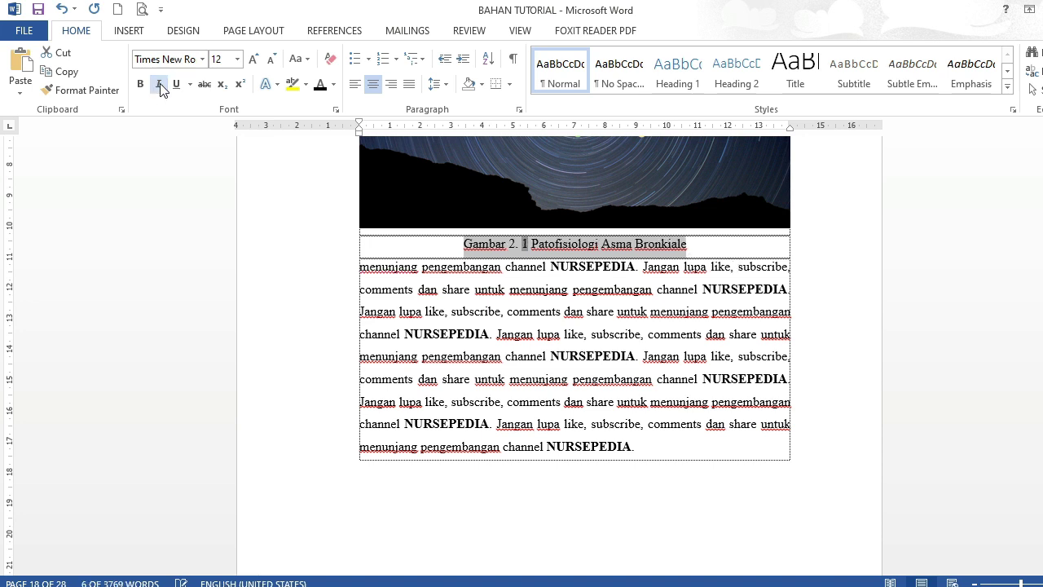
Update the figure number field in the caption beneath the starry-sky background image.
left_click(527, 244)
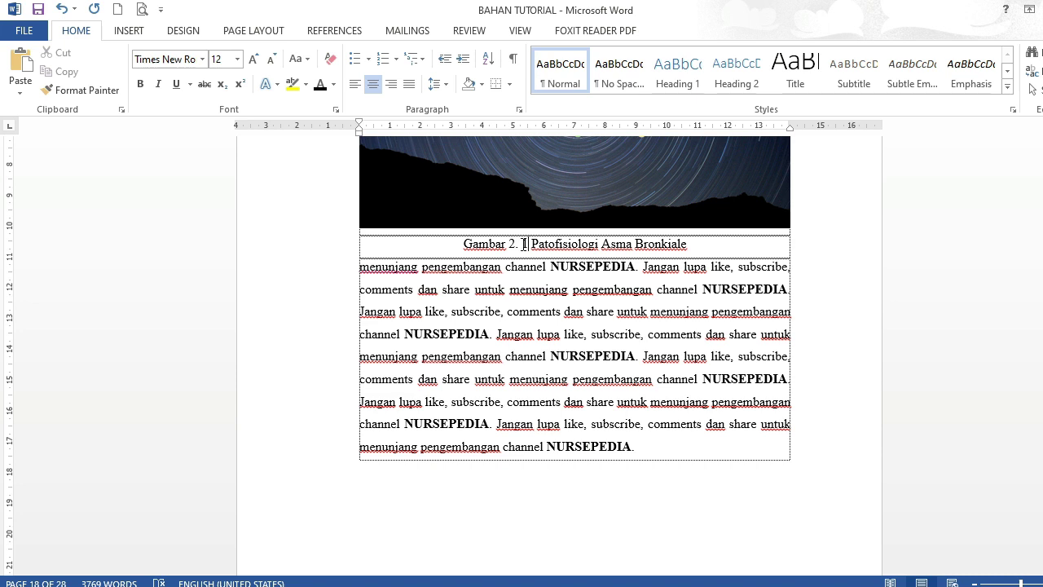
double_click(525, 244)
right_click(525, 244)
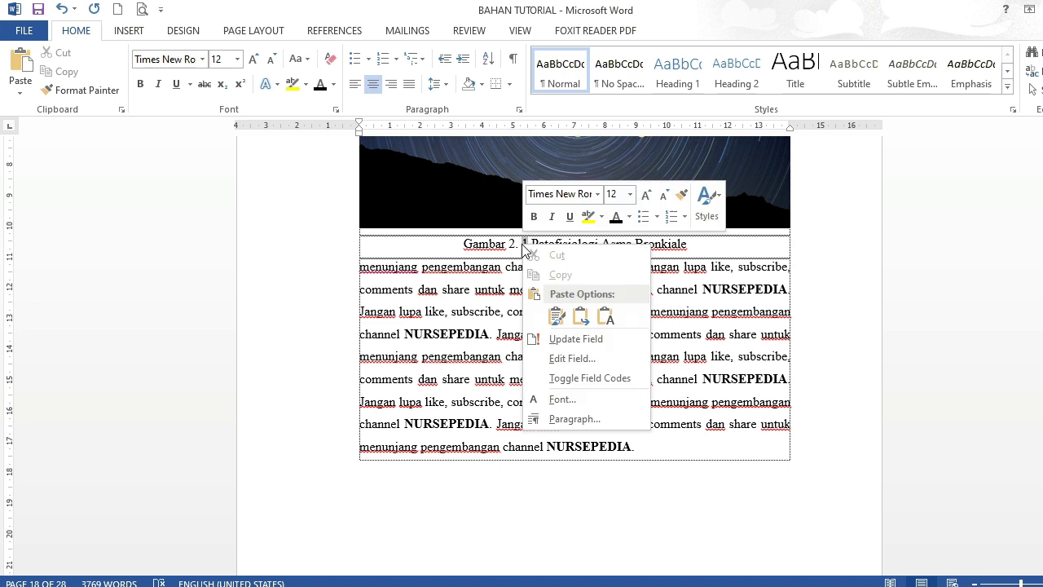
left_click(561, 340)
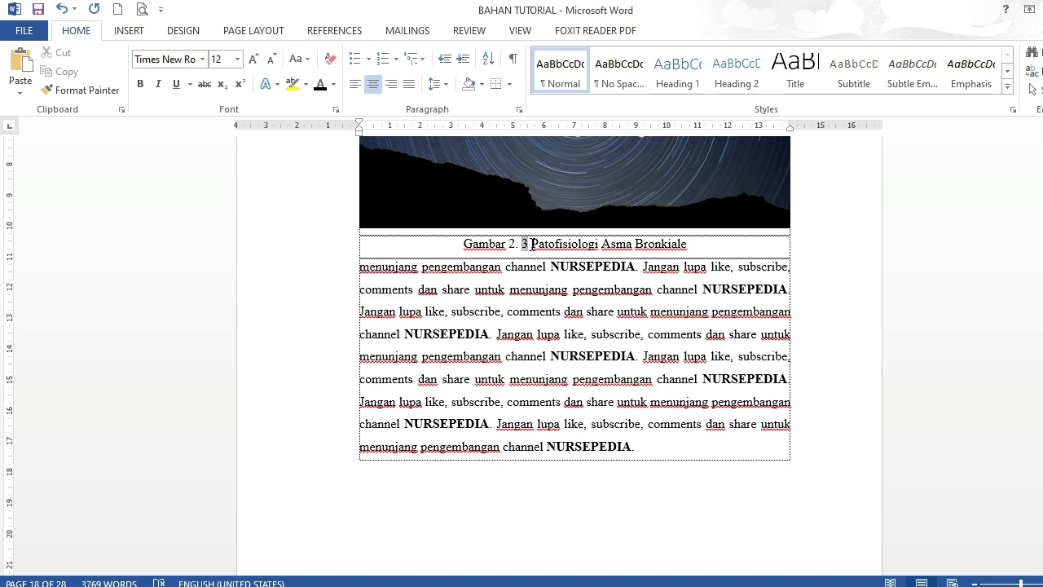
Change the background image's caption title to "Background NursePedia" and insert an empty line between the caption and the paragraph below.
left_click_drag(533, 244, 672, 251)
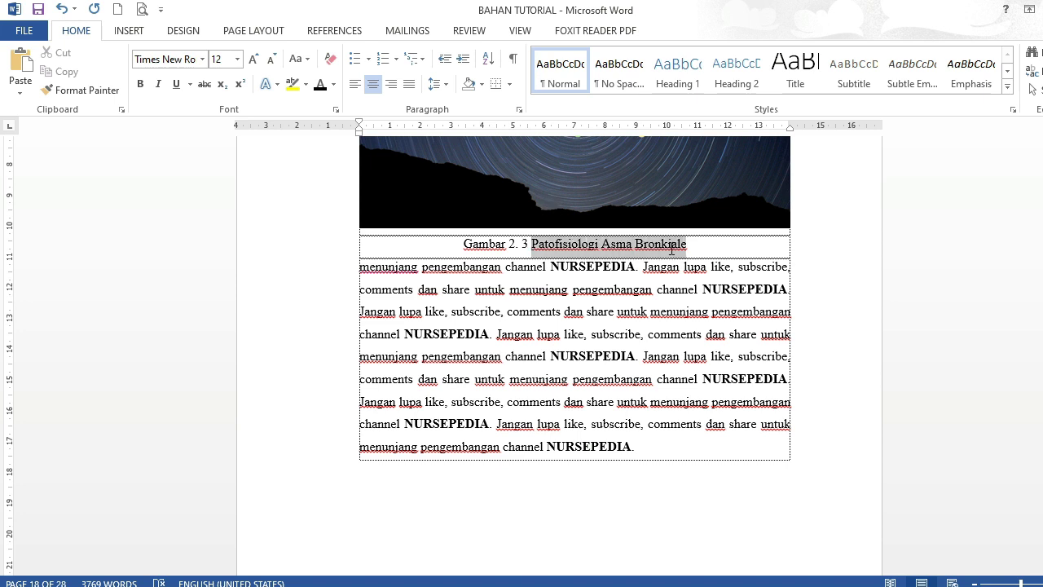
key("Caps_Lock")
type("Ba")
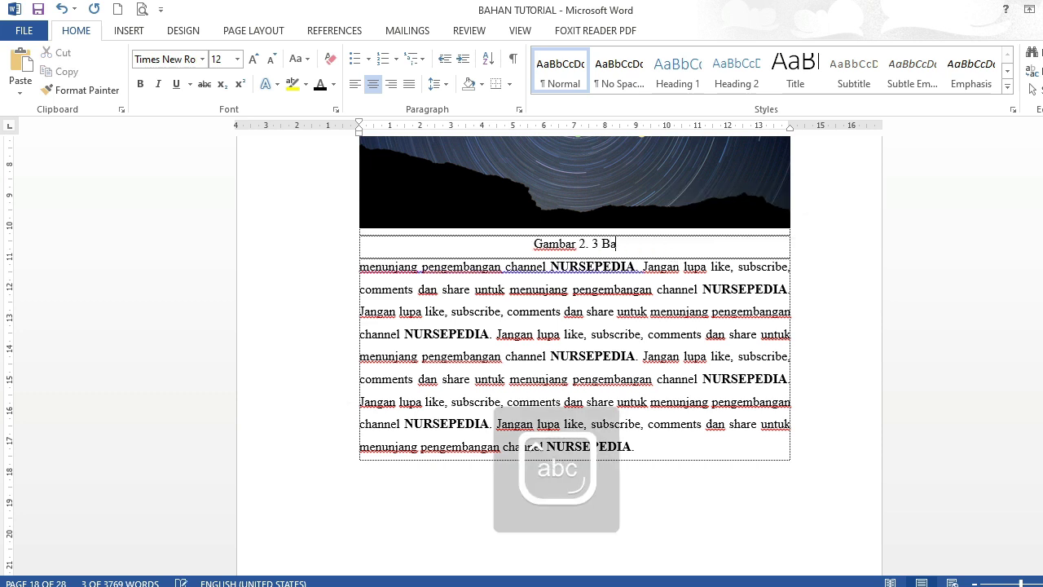
type("ckground")
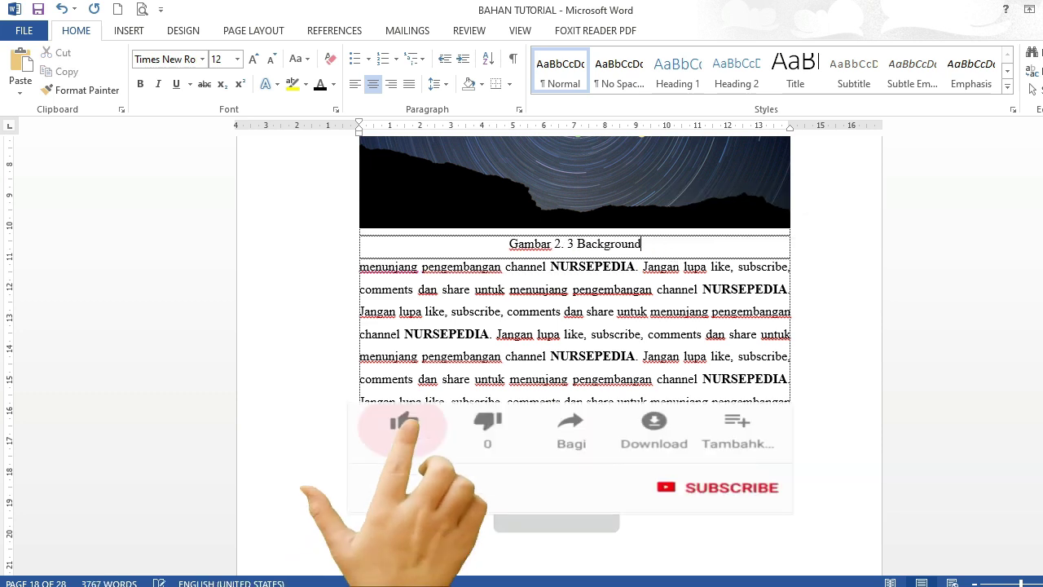
type(" NursePedia")
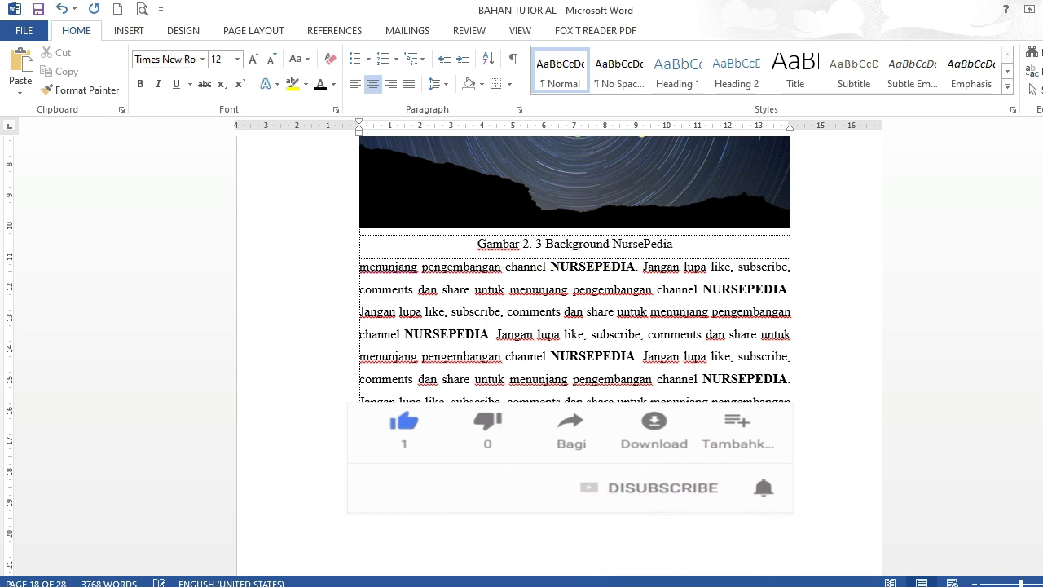
left_click(359, 269)
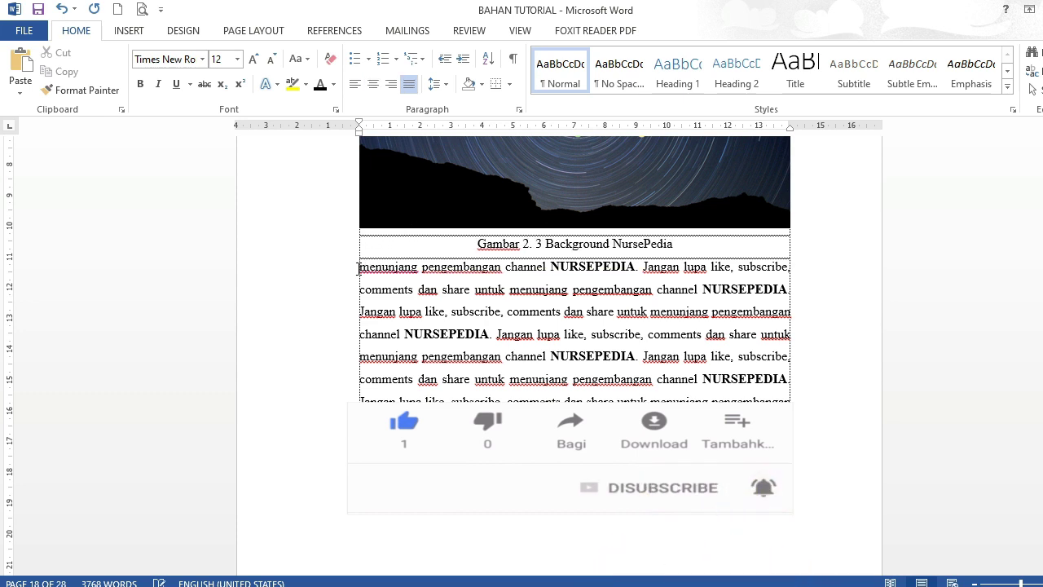
key("Return")
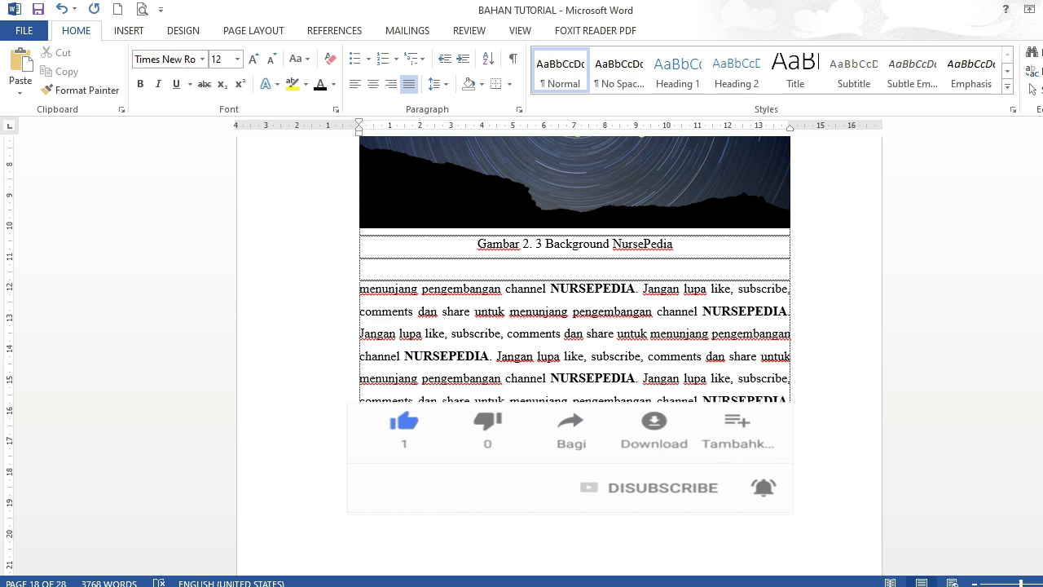
Insert an empty line between the heading "2.7 Rencana Keperawatan" and the NO/NOC/NIC table.
key("Page_Down")
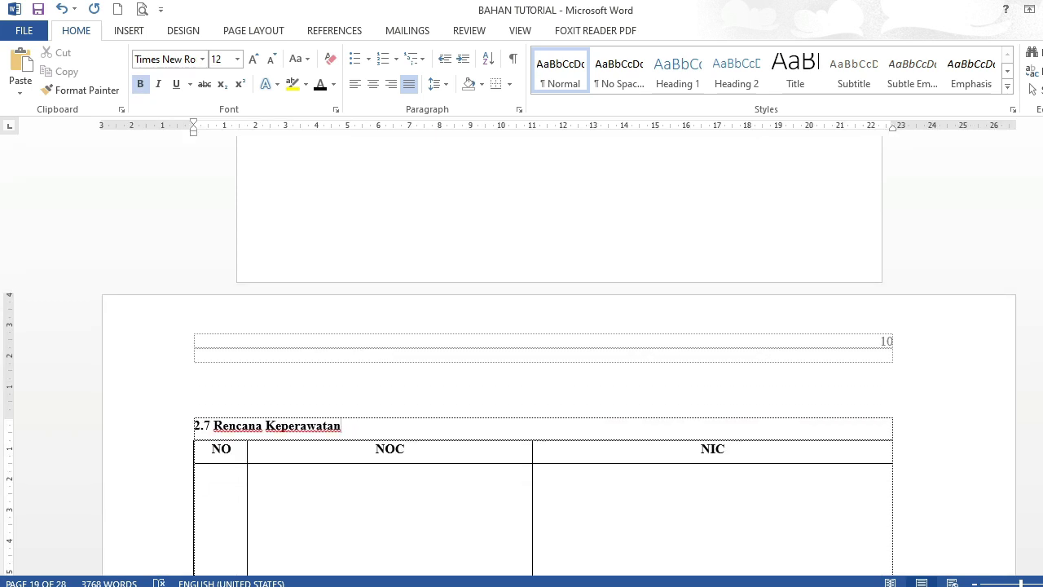
key("Page_Down")
key("Page_Up")
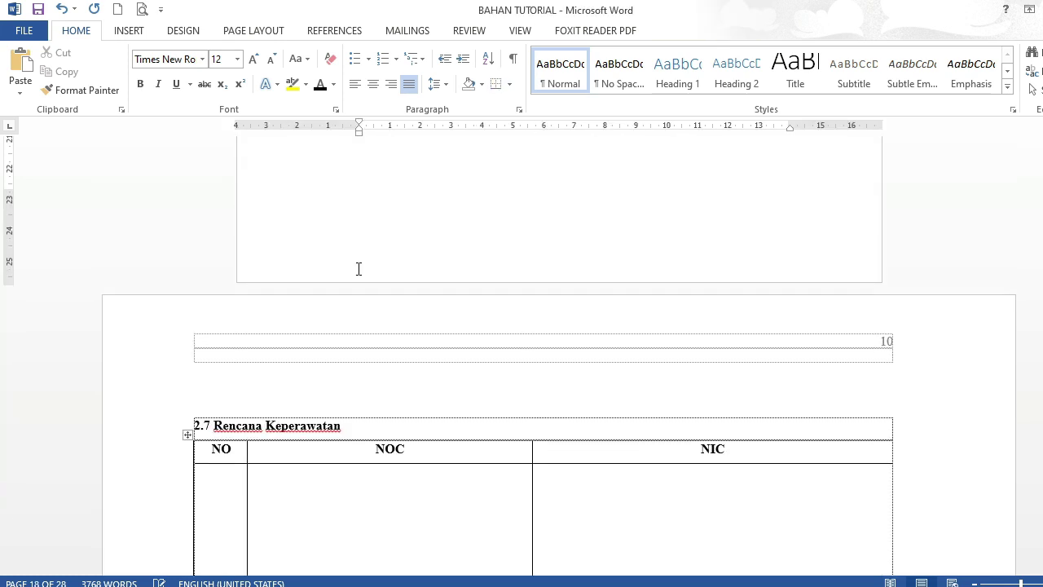
left_click(351, 426)
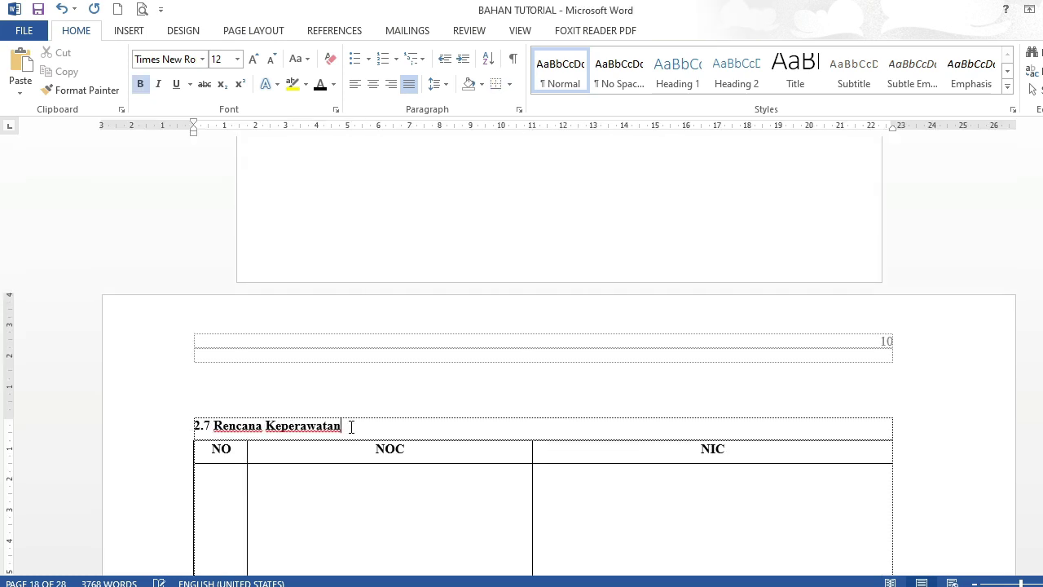
key("Return")
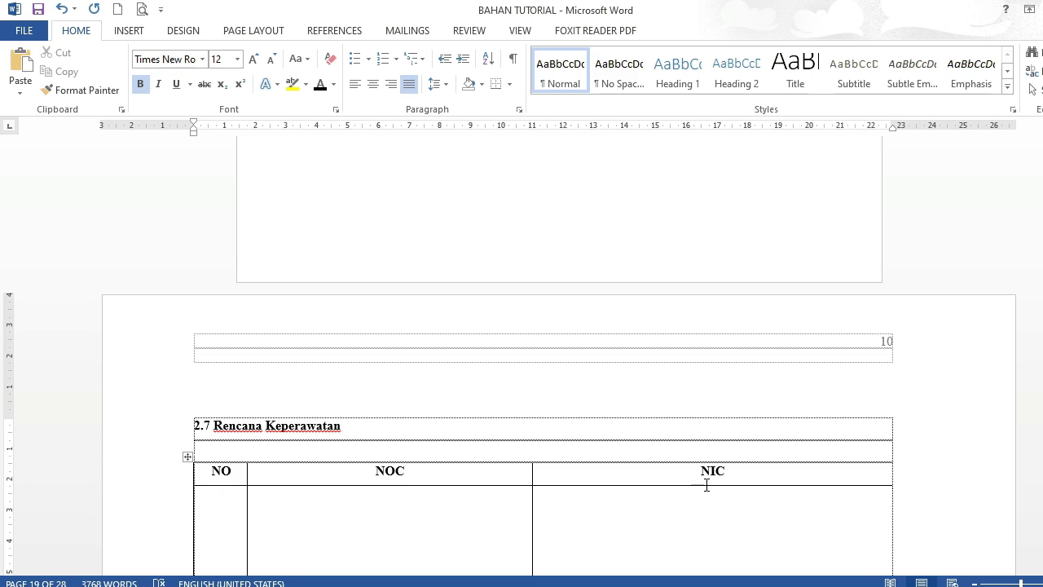
Copy the whole caption "Tabel 2. 1 Klasifikasi Berat Asma Bronkiale" above the asthma severity table.
scroll(707, 485, "up", 15)
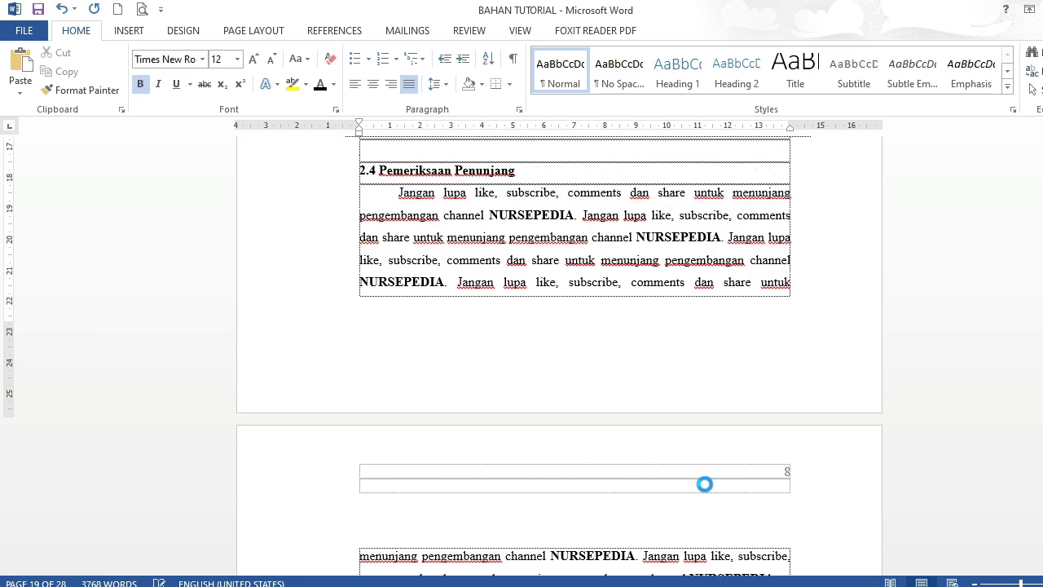
scroll(705, 484, "up", 5)
scroll(706, 486, "up", 5)
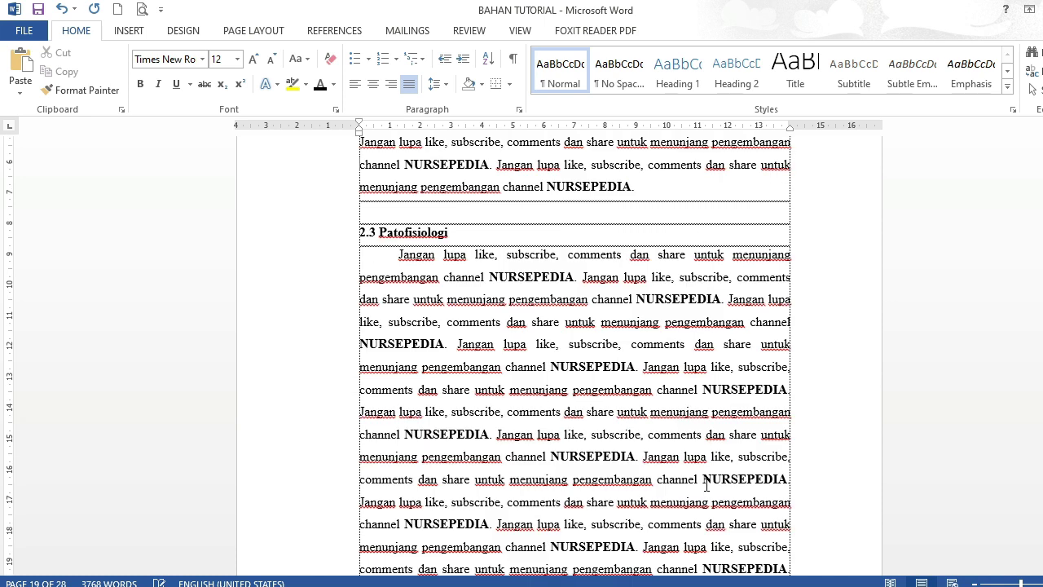
scroll(707, 485, "up", 10)
left_click(706, 485)
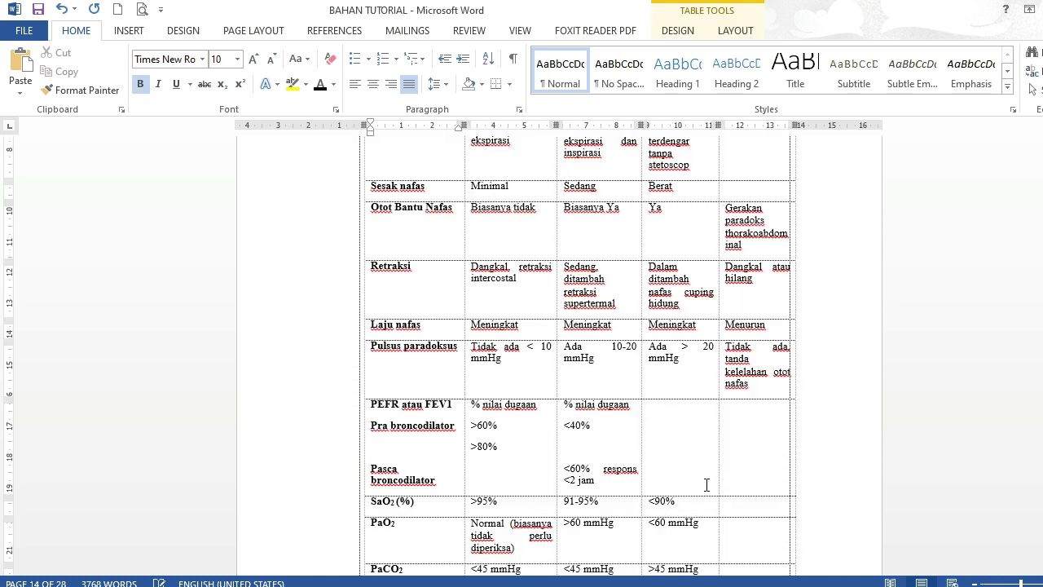
scroll(706, 485, "up", 5)
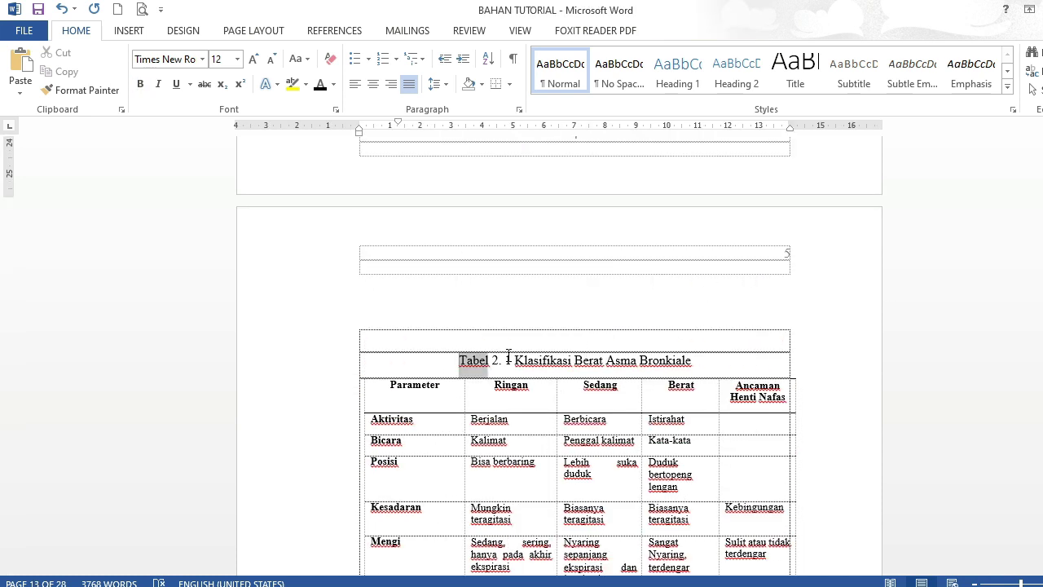
left_click_drag(458, 360, 697, 360)
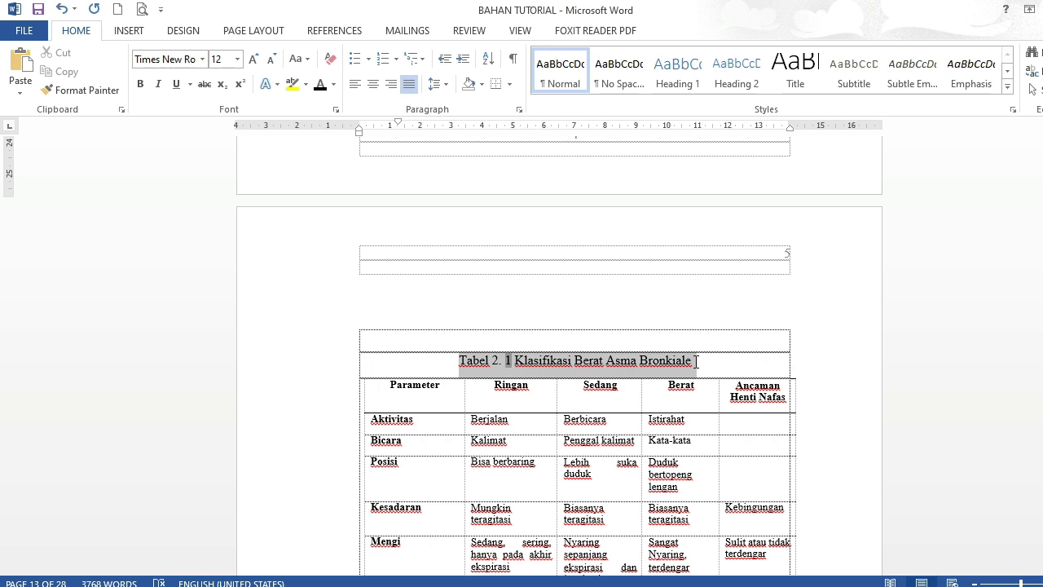
right_click(697, 361)
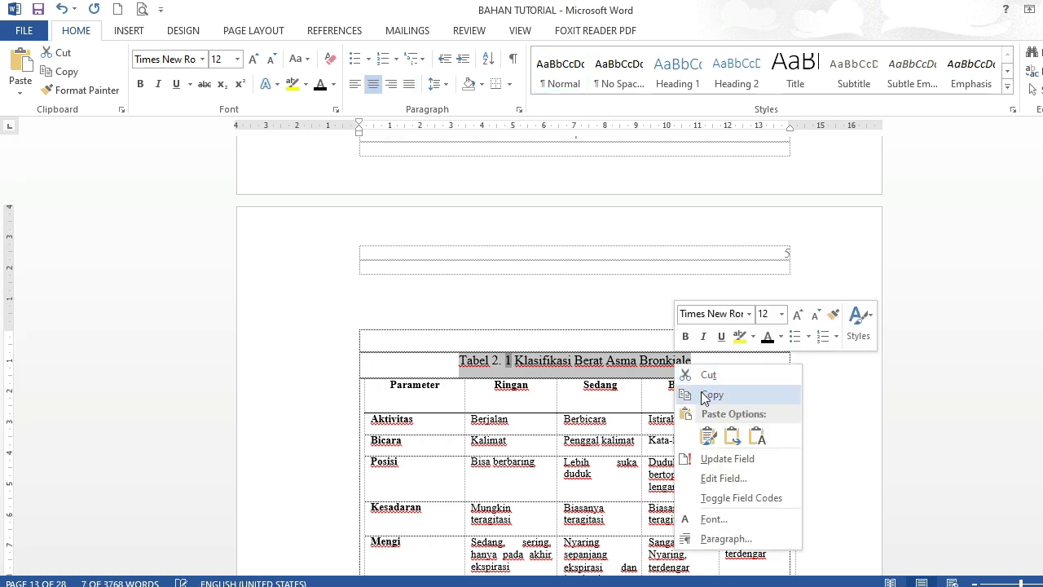
left_click(705, 395)
Center the empty line between the heading "2.7 Rencana Keperawatan" and the NO/NOC/NIC table and paste the copied table caption there.
scroll(702, 392, "down", 15)
left_click(702, 384)
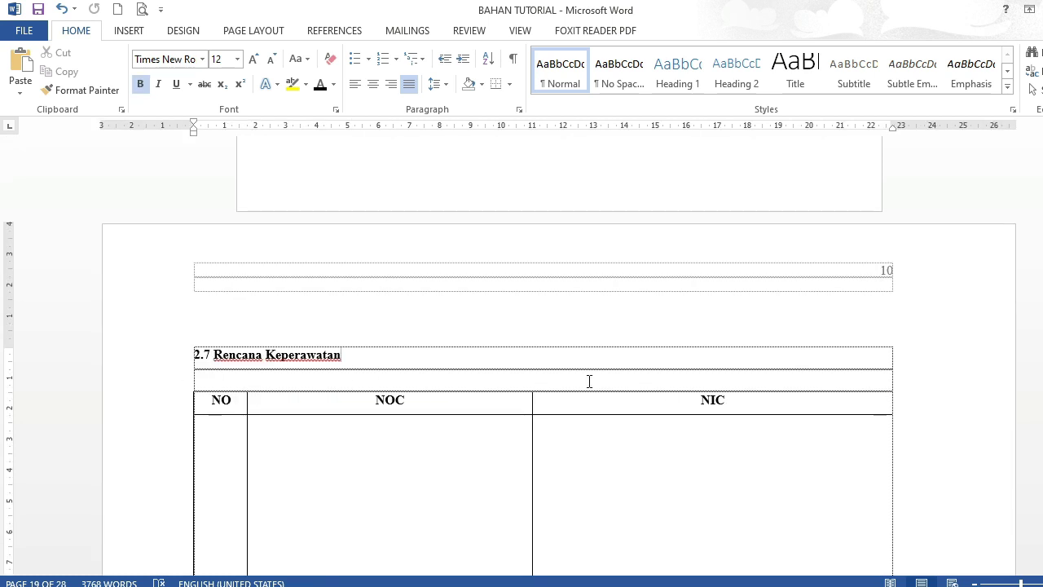
left_click(198, 380)
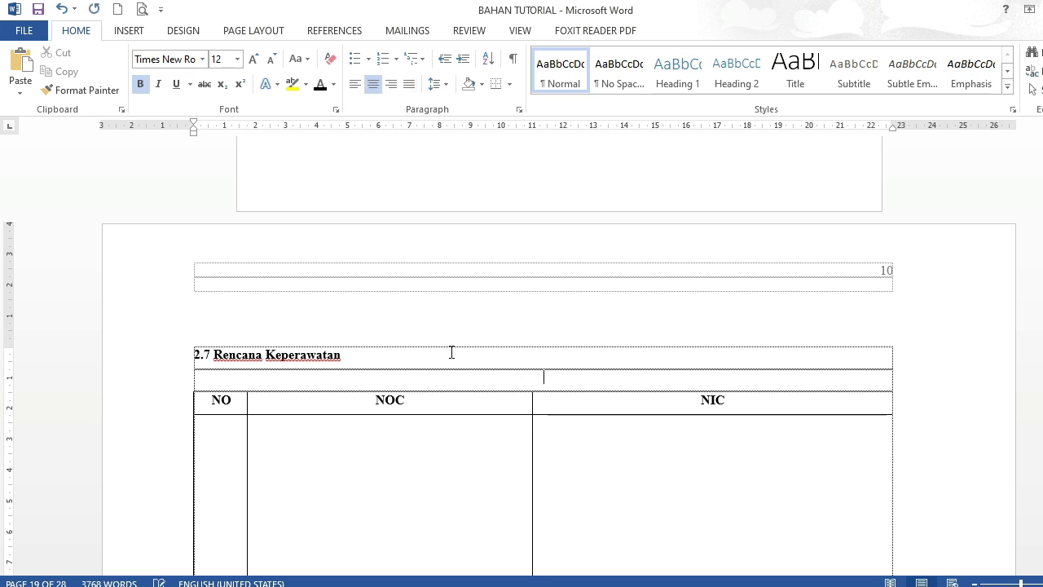
mouse_move(546, 380)
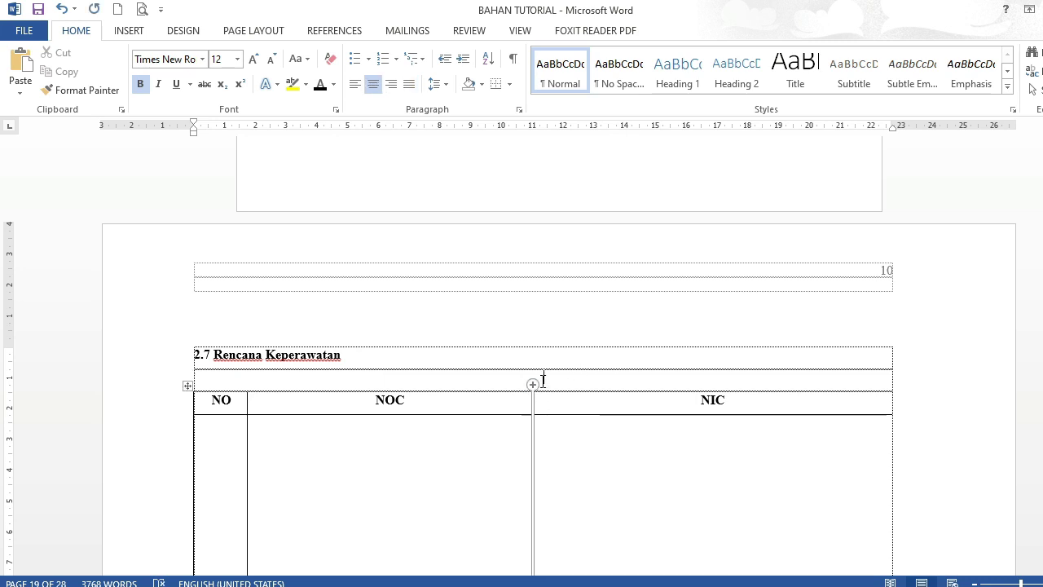
right_click(542, 381)
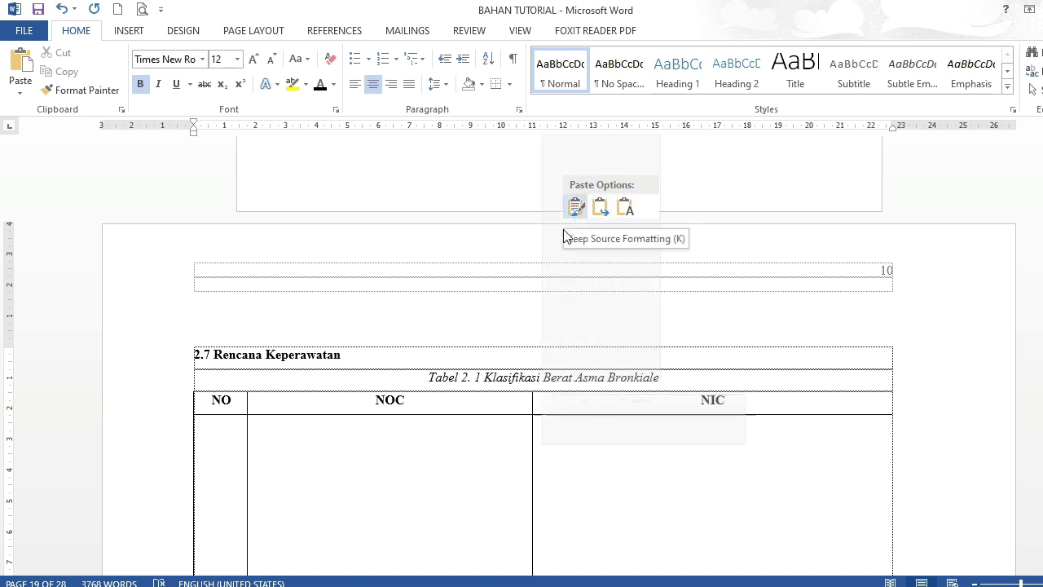
left_click(539, 381)
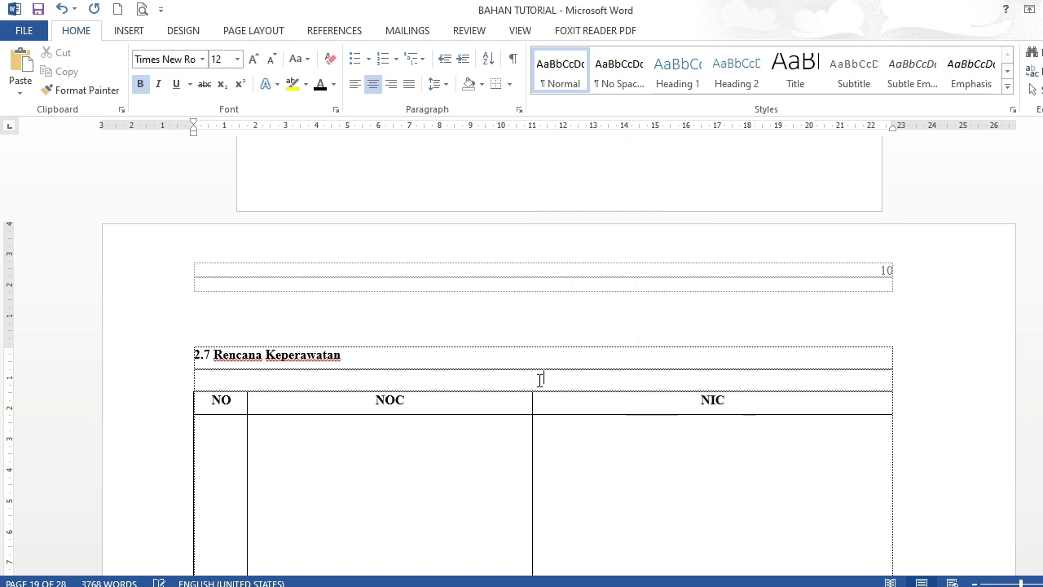
key("ctrl+v")
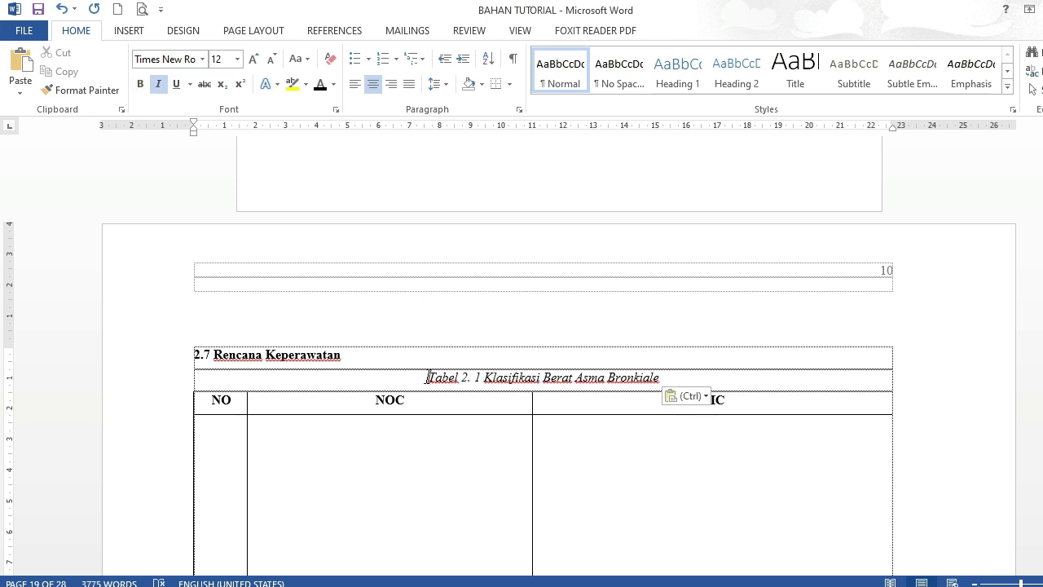
Remove the italics from the pasted caption above the NO/NOC/NIC table and update its table number field.
left_click_drag(428, 377, 661, 380)
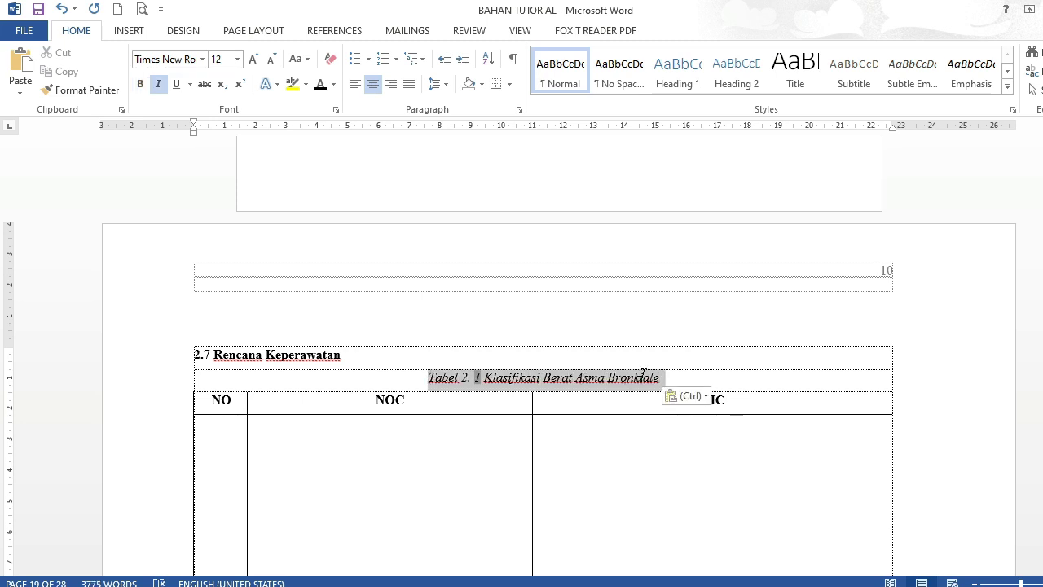
left_click(159, 84)
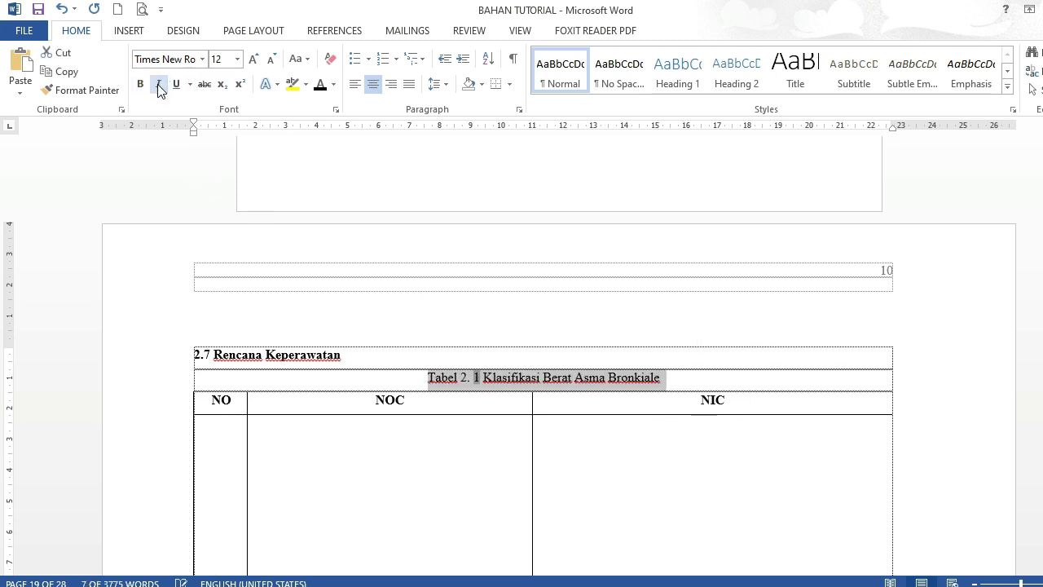
left_click(479, 380)
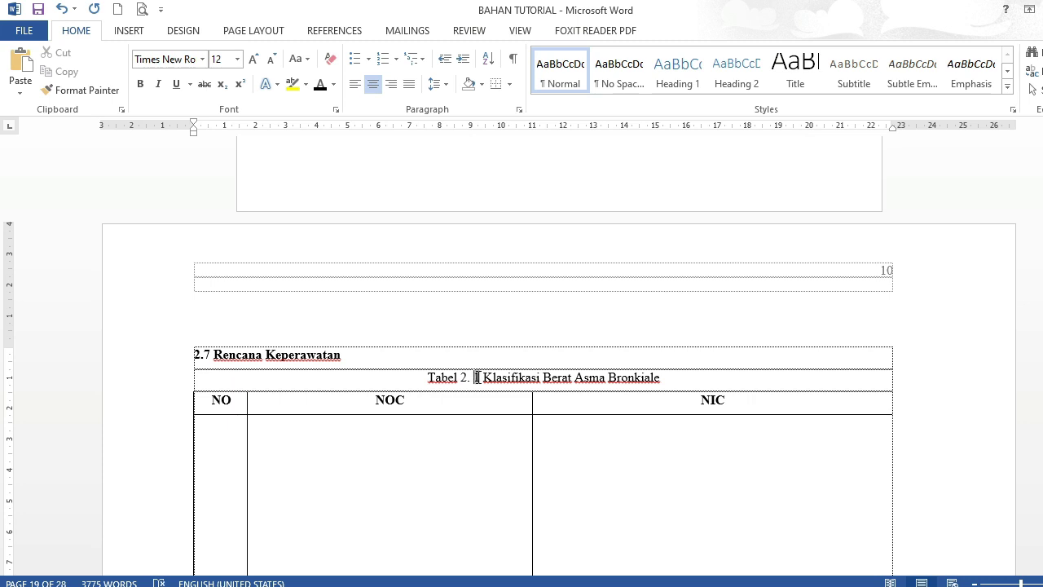
right_click(475, 377)
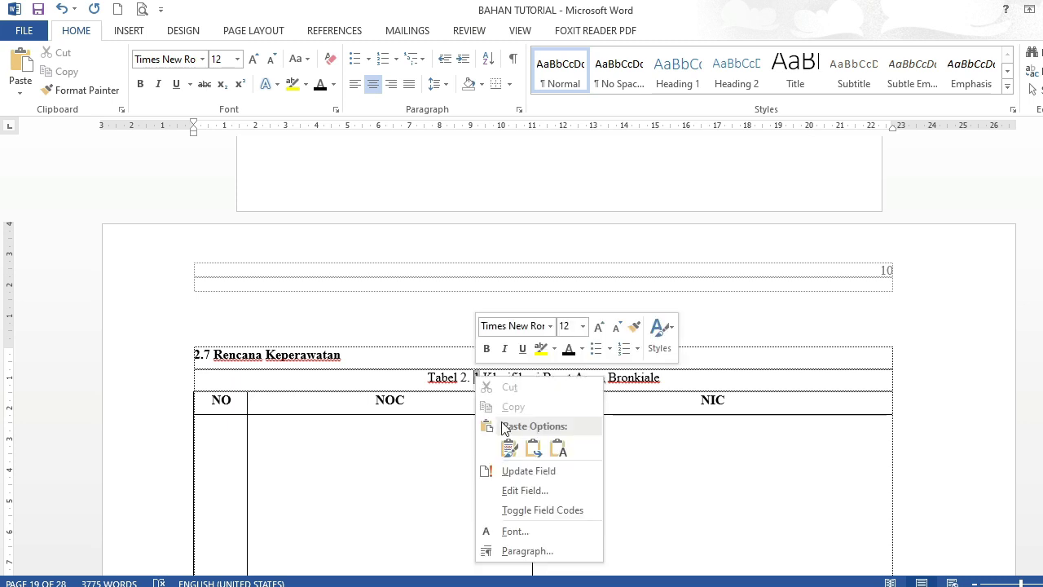
left_click(516, 470)
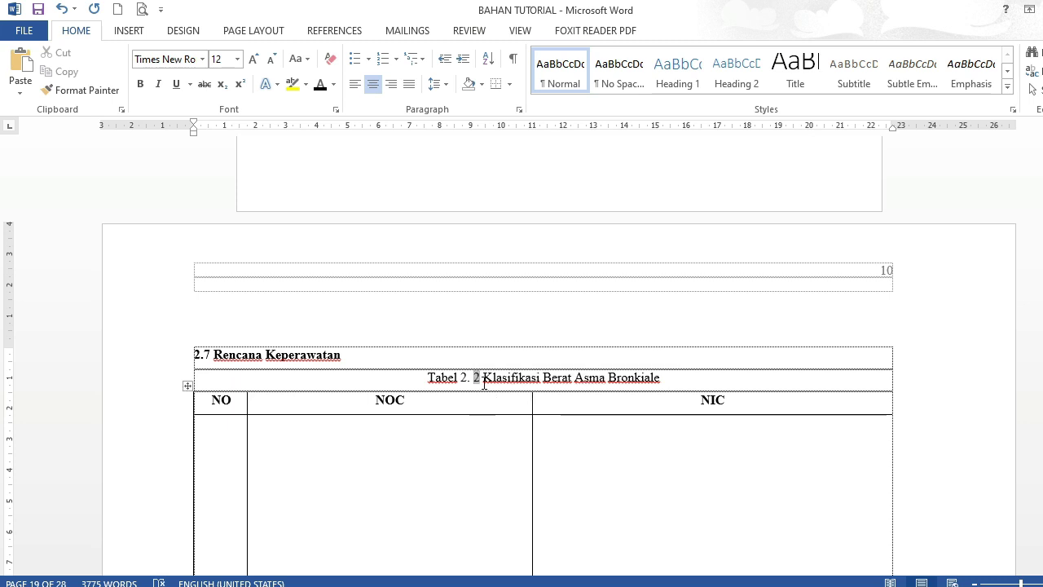
Replace the caption title above the NO/NOC/NIC table with "Rencana Tindakan Asuhan Keperawatan", keeping the label and number.
left_click_drag(483, 377, 662, 383)
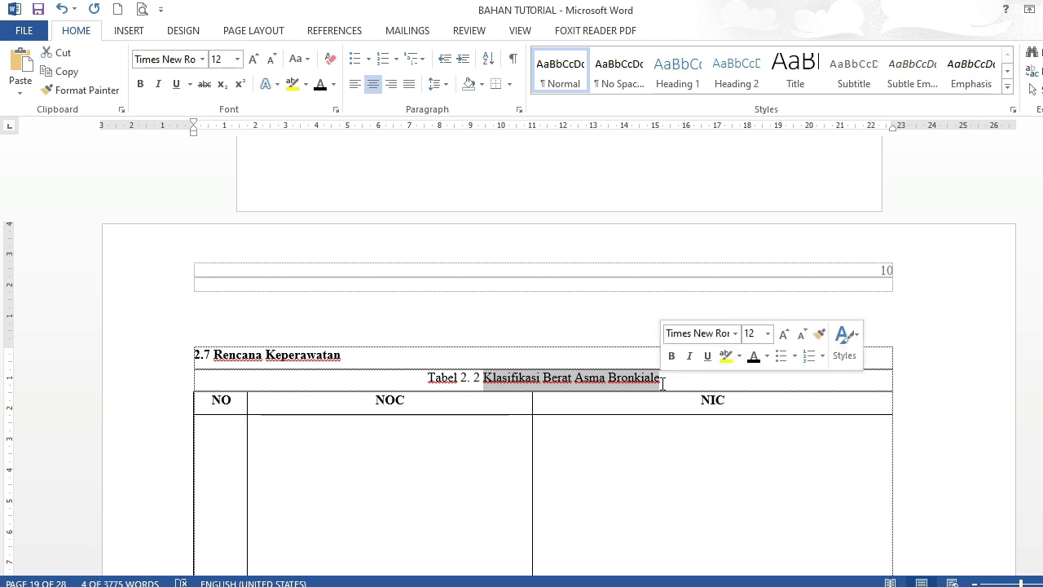
key("Caps_Lock")
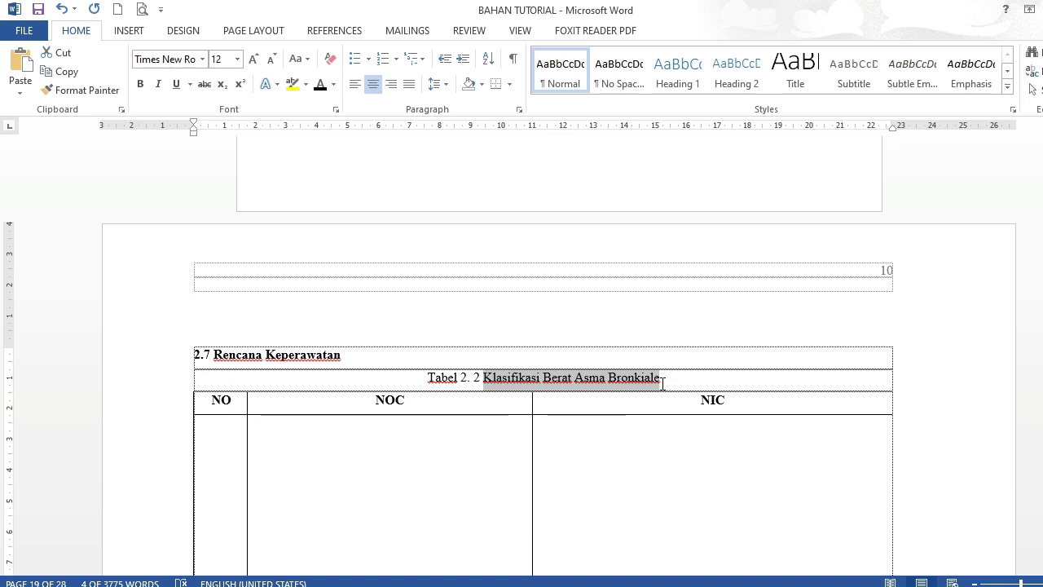
key("Caps_Lock")
type("Rencana")
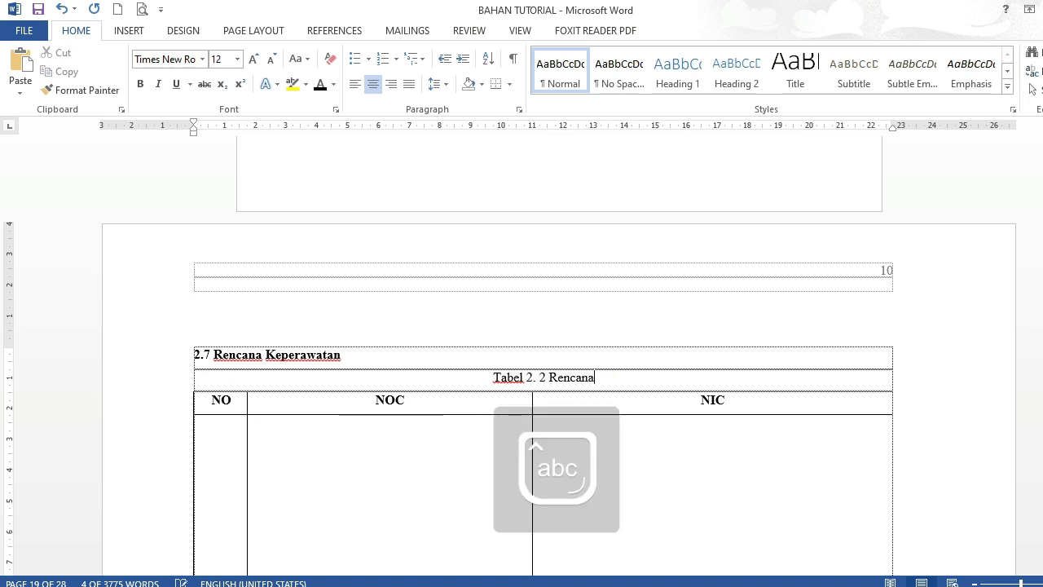
type(" Tindakan ")
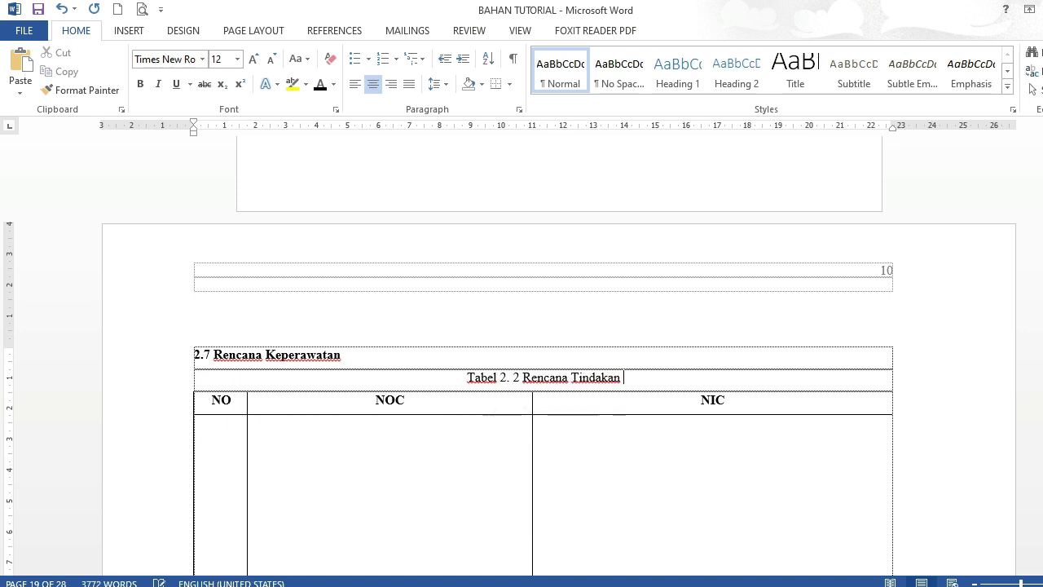
type("Asuhan ")
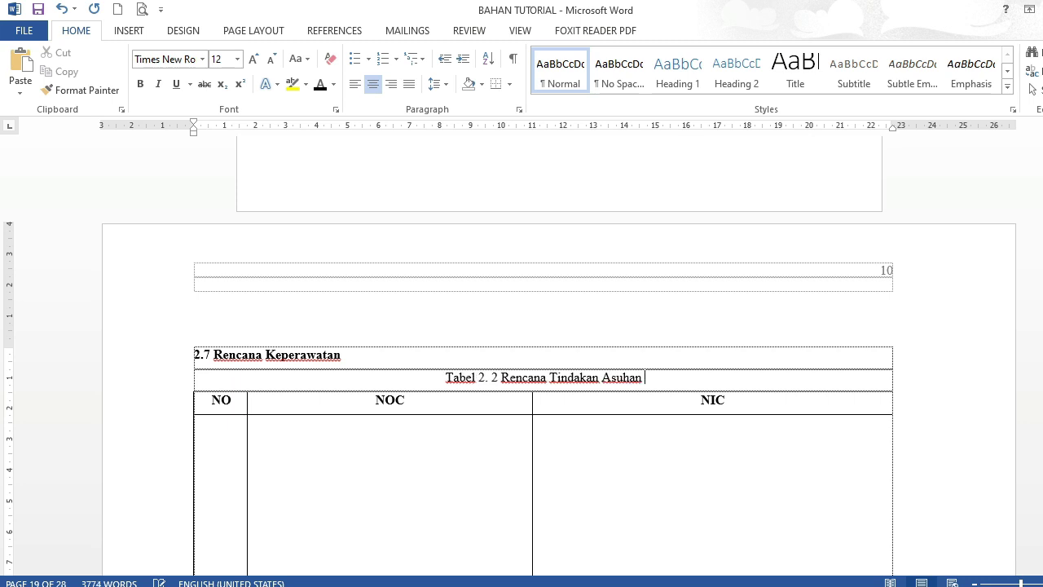
type("Keperawatan")
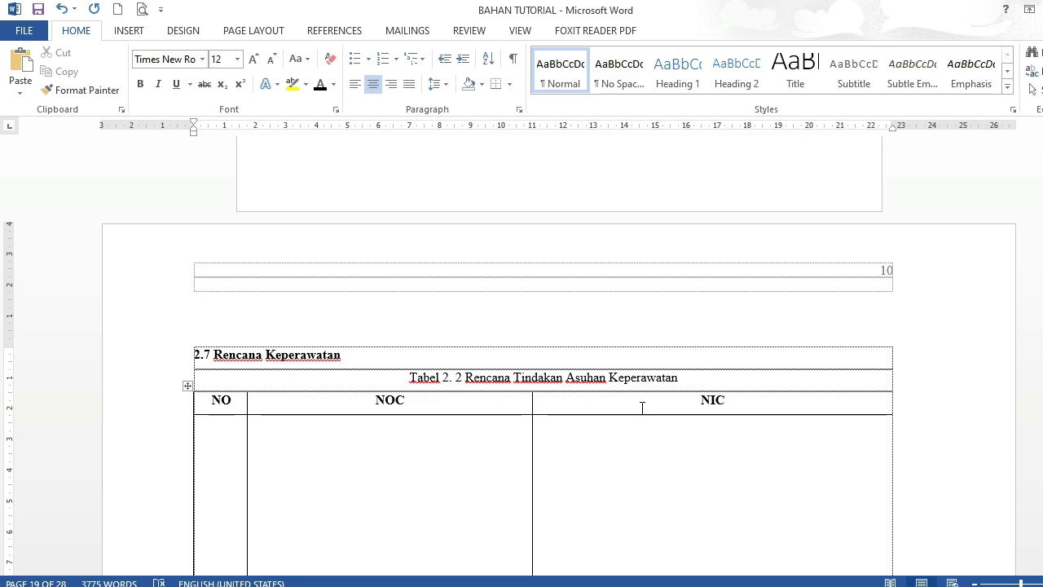
Start a caption for the NursePedia logo above heading "3.6 Etika Pengambilan Data" and create the new label "Gambar 3." for it.
key("Page_Down")
key("Page_Down")
key("Page_Down")
key("Page_Down")
key("Page_Down")
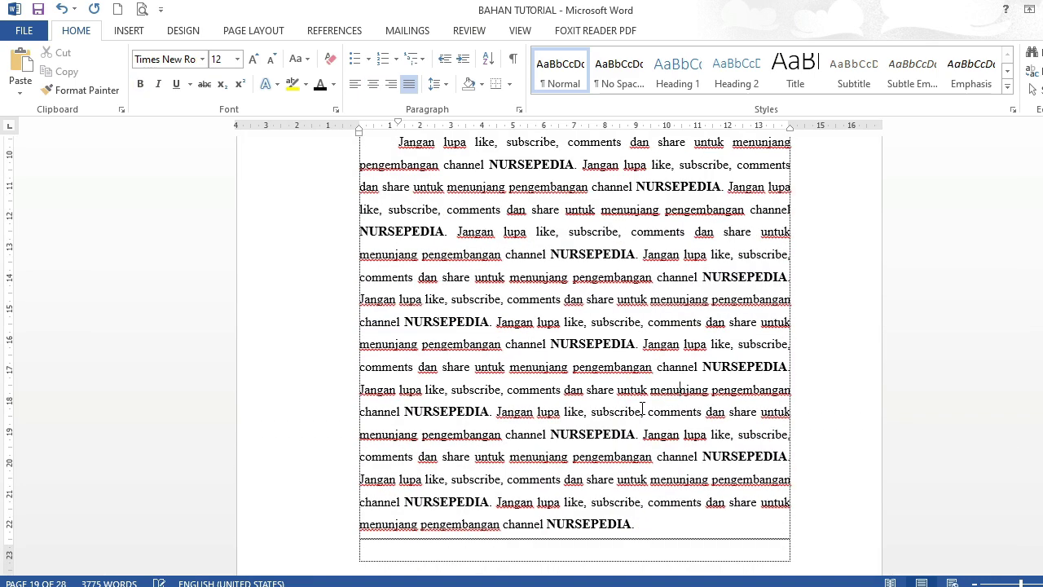
key("Page_Down")
key("Page_Down")
key("Page_Down")
key("Page_Down")
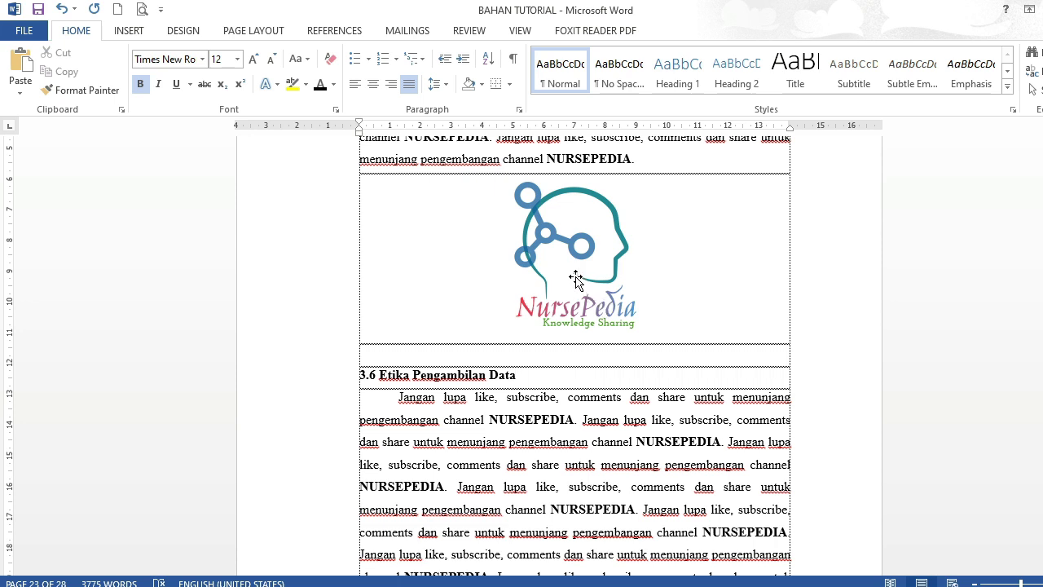
left_click(575, 279)
right_click(575, 280)
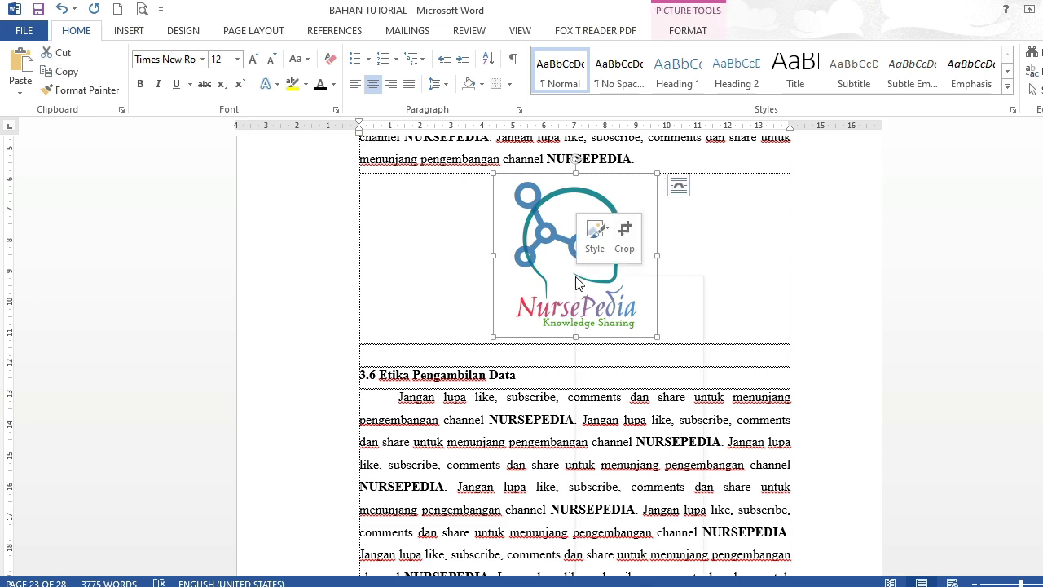
left_click(632, 514)
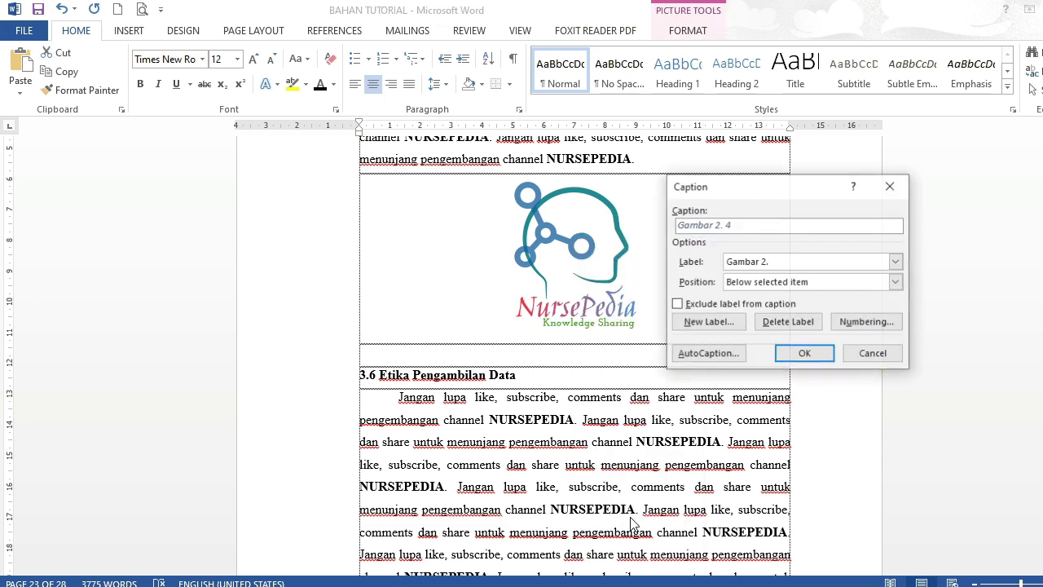
left_click(699, 326)
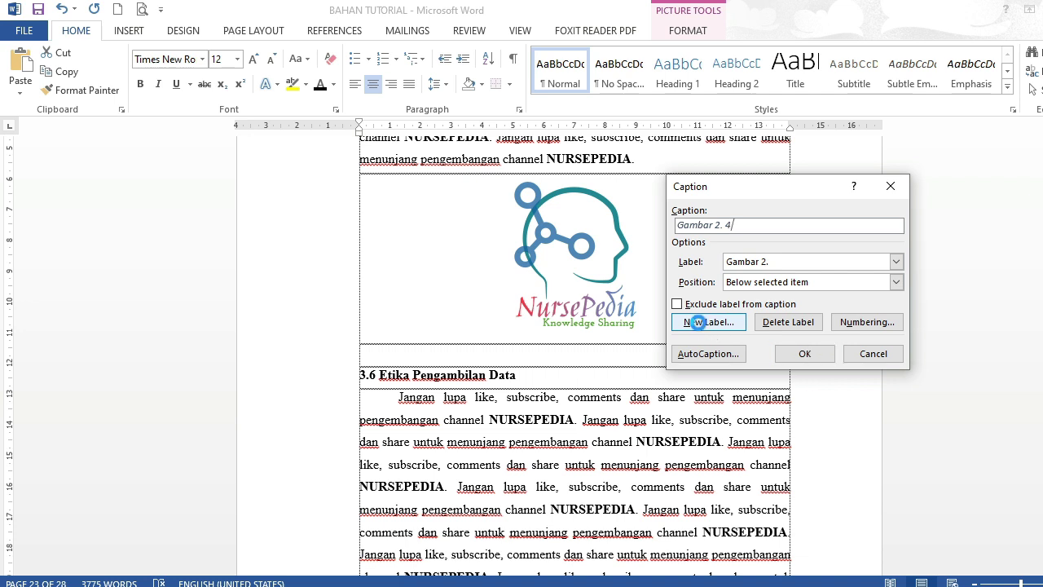
type("Ga")
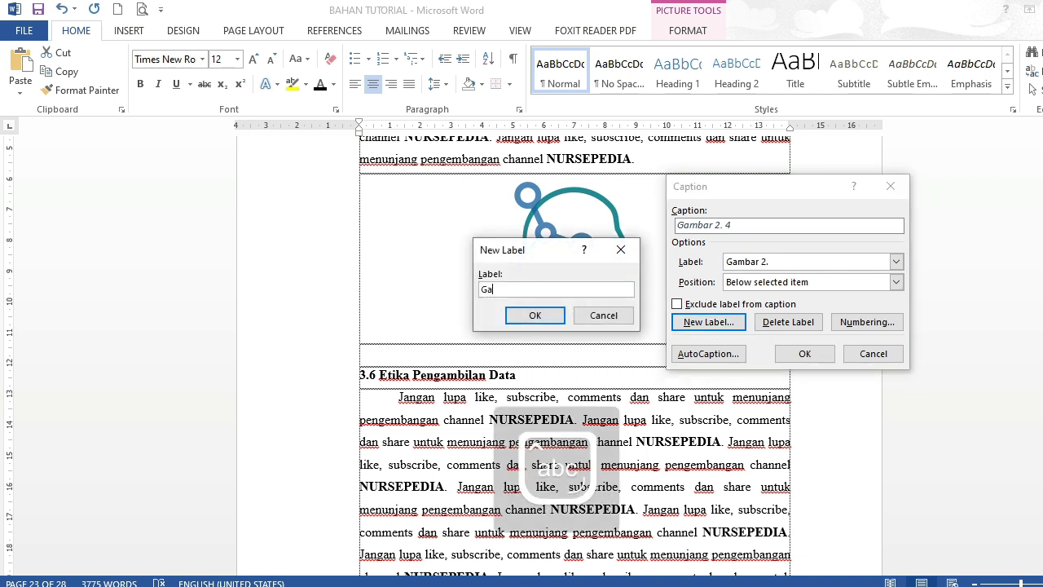
type("mbar 3")
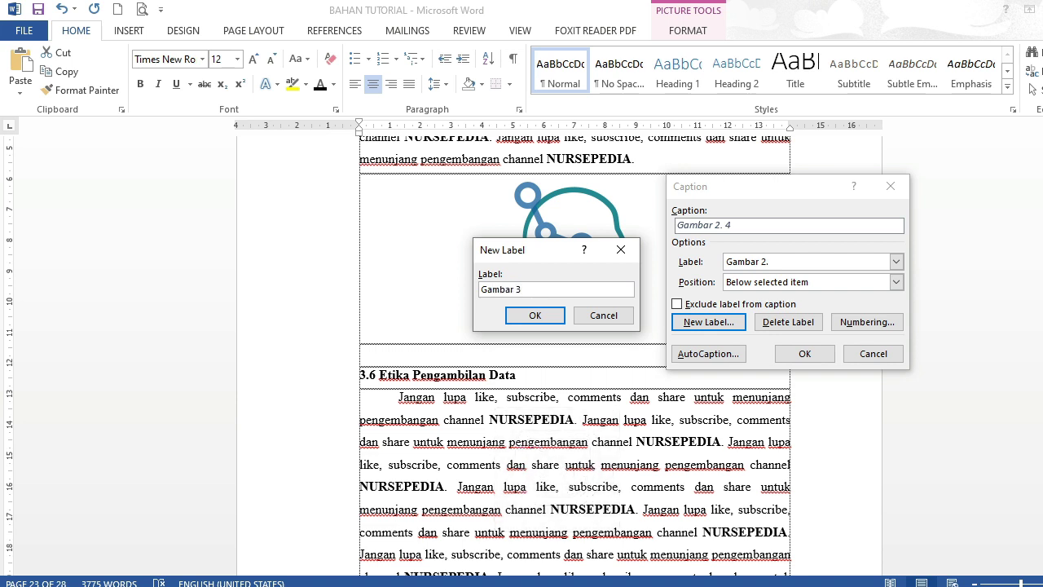
type(".")
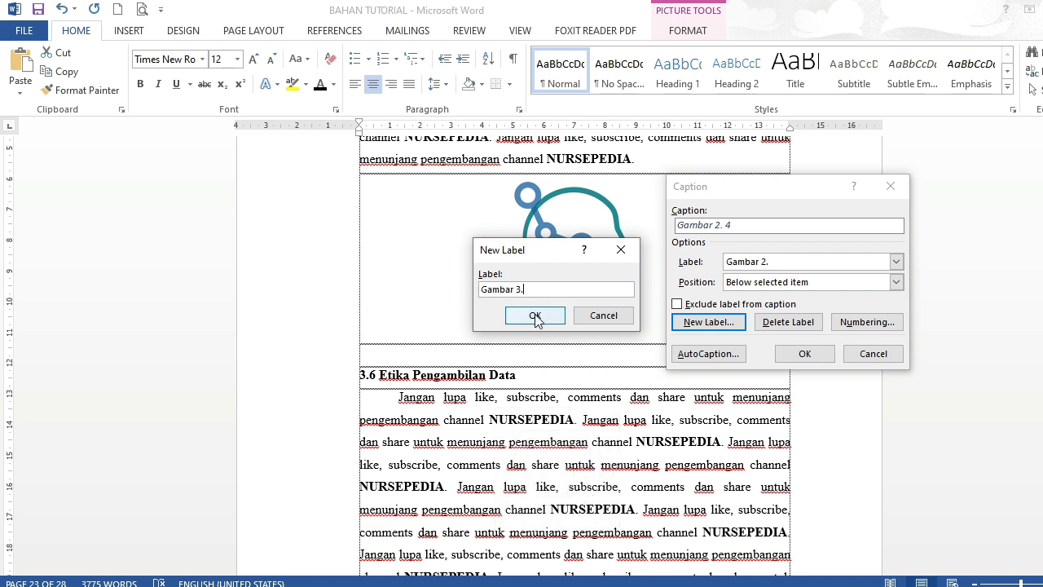
left_click(534, 315)
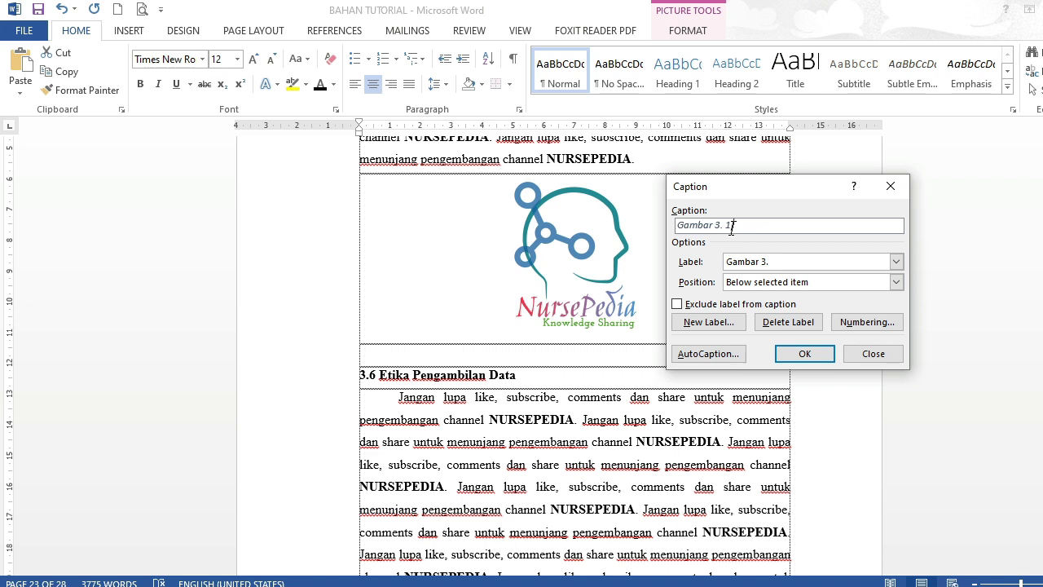
Add the title "Logo NursePedia" after the caption number and insert the caption below the logo.
key("Caps_Lock")
type("L")
key("Caps_Lock")
type("o")
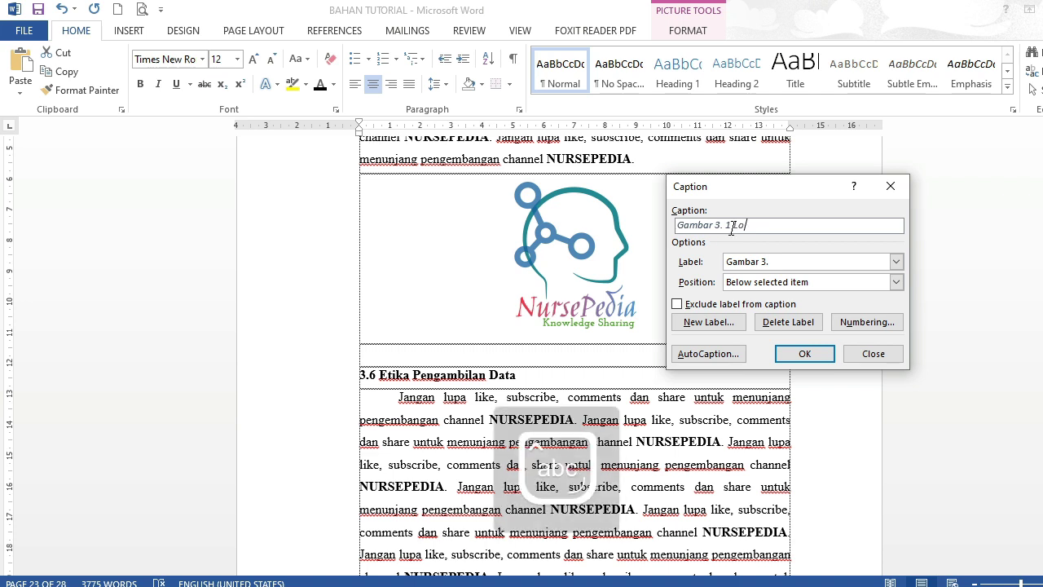
type("go Nu")
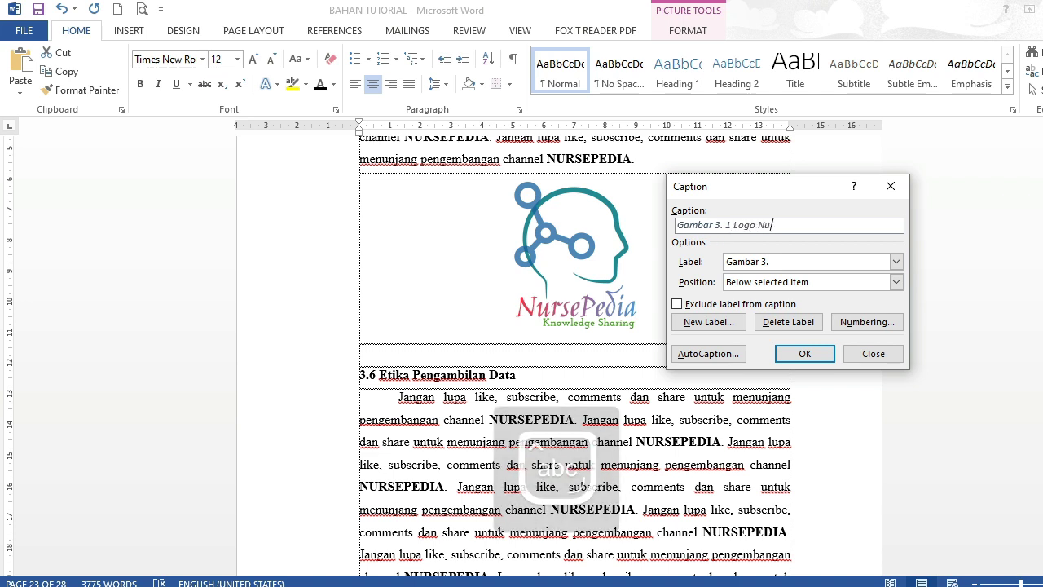
type("rsePedia")
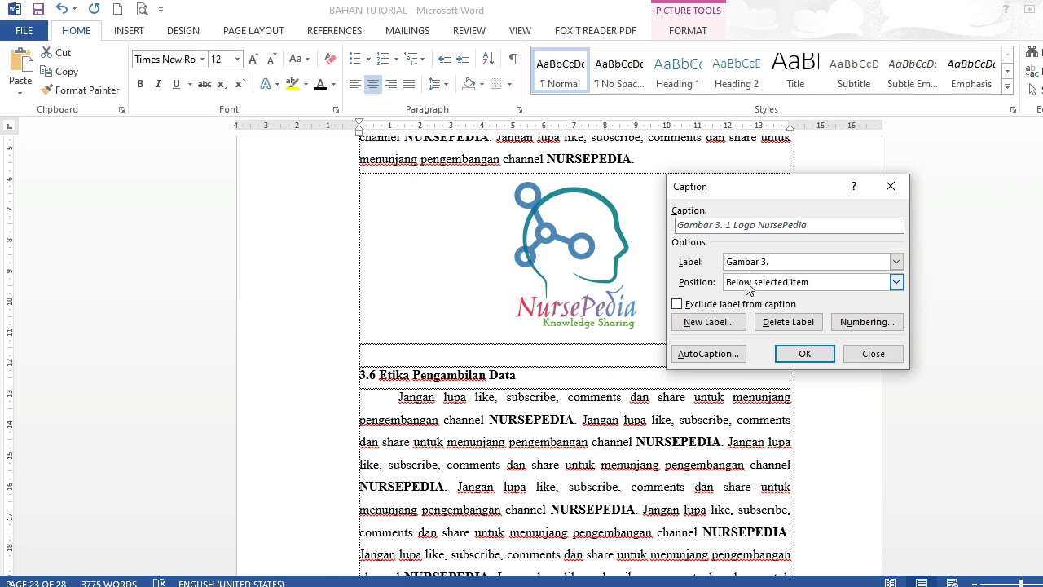
left_click(803, 355)
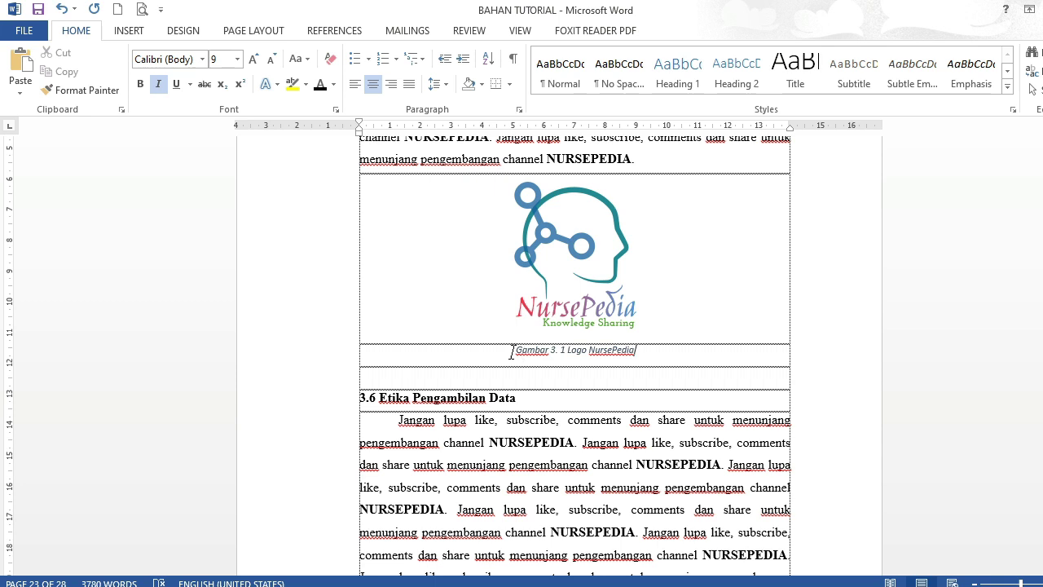
Format the logo's caption as non-italic Times New Roman, size 12.
left_click_drag(515, 351, 634, 351)
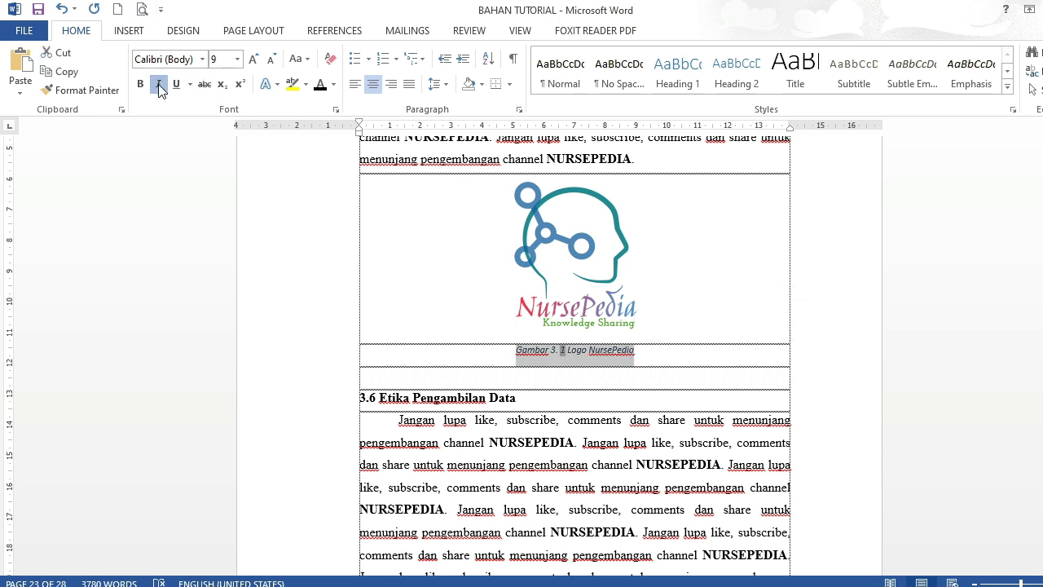
left_click(202, 58)
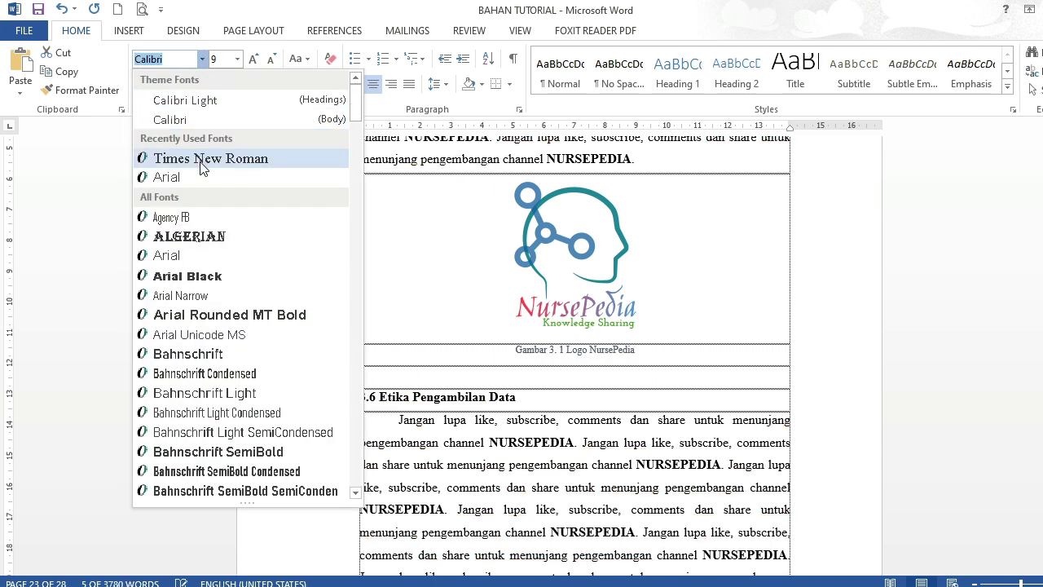
left_click(206, 160)
left_click(237, 59)
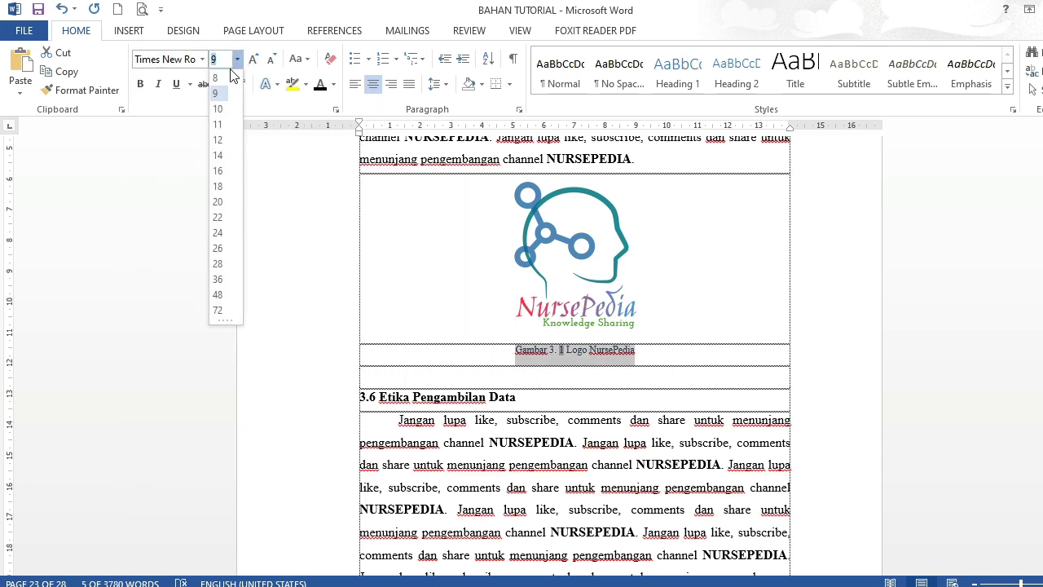
left_click(216, 140)
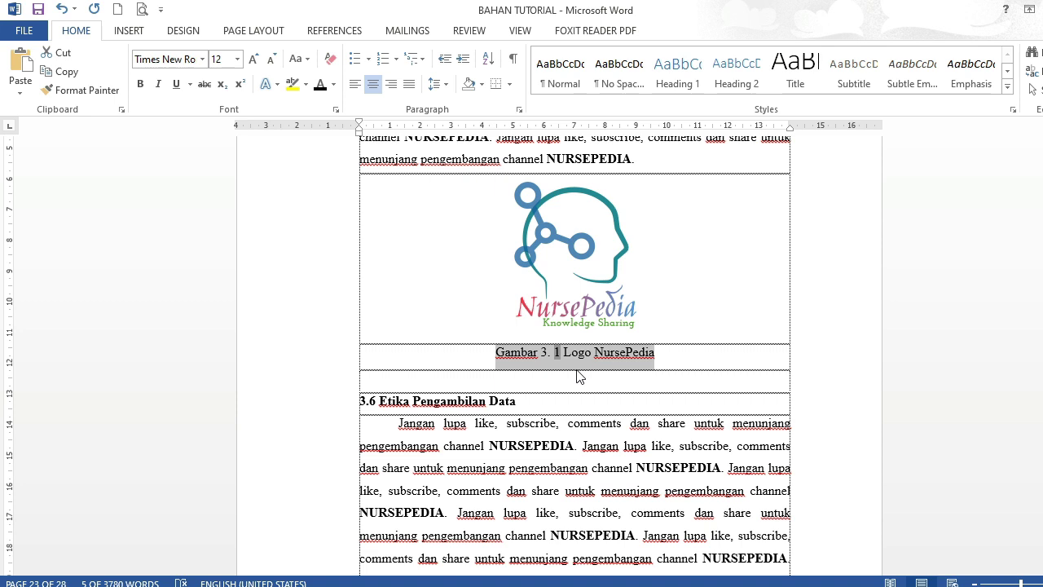
left_click(555, 381)
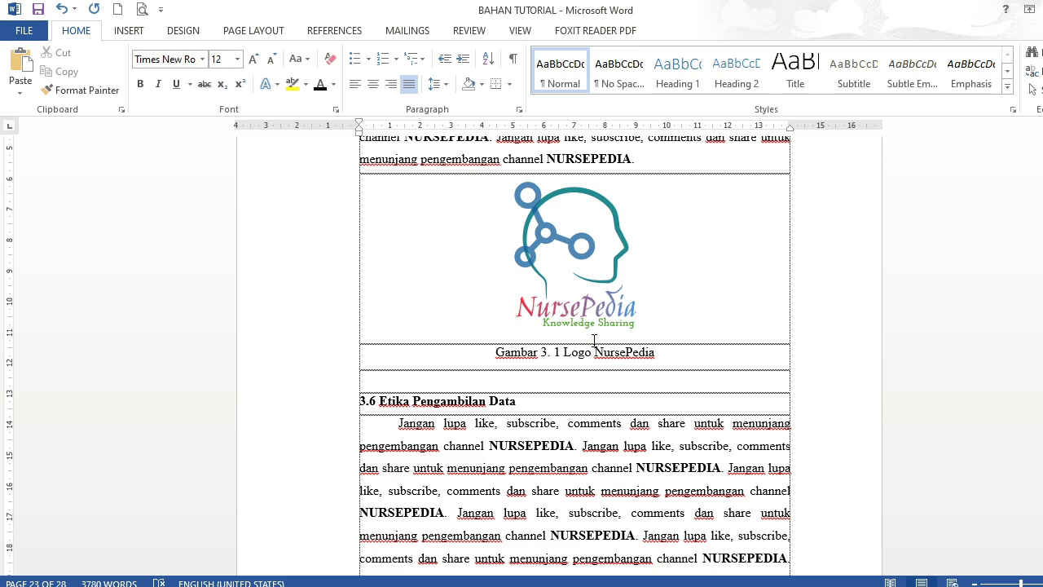
Justify the empty line below the DAFTAR GAMBAR heading, where the list of figures goes.
scroll(594, 341, "up", 15)
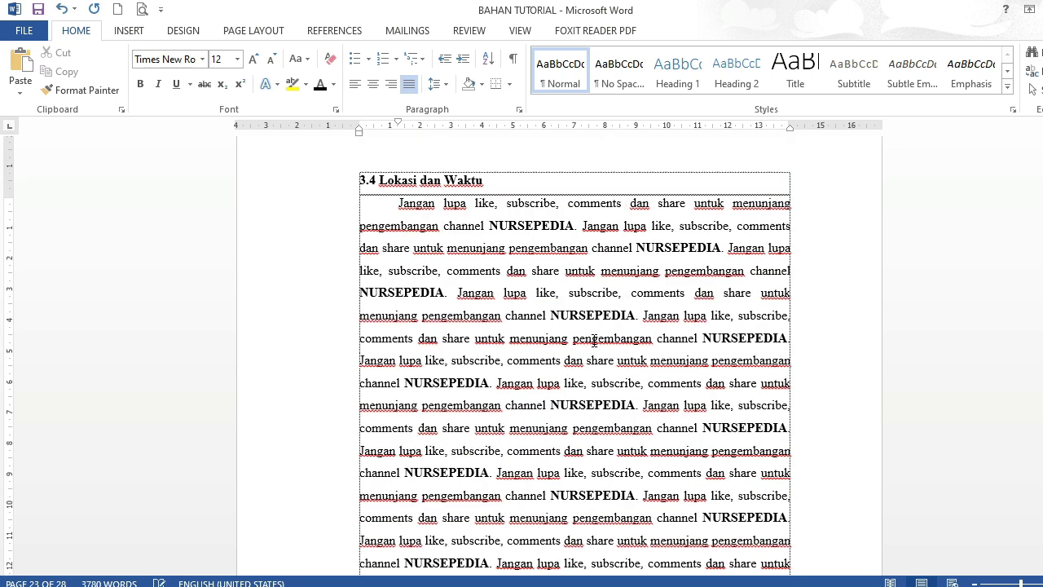
key("ctrl+Return")
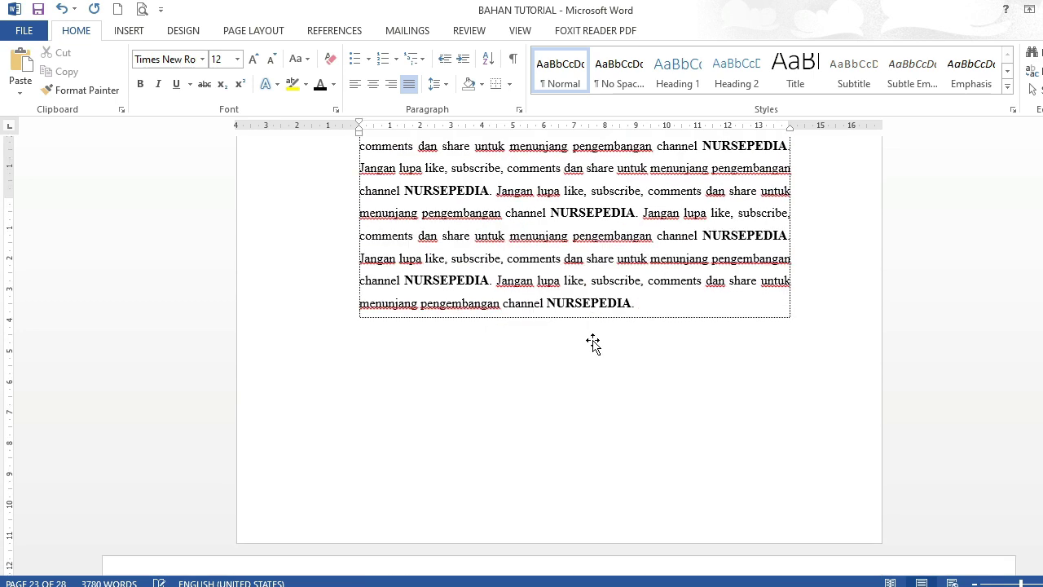
scroll(594, 340, "up", 10)
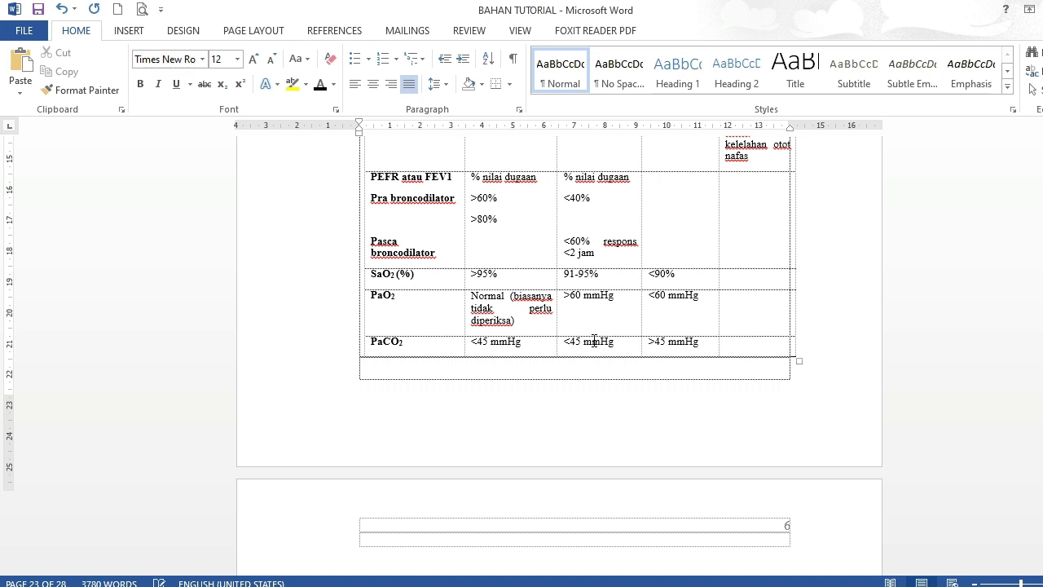
key("ctrl+z")
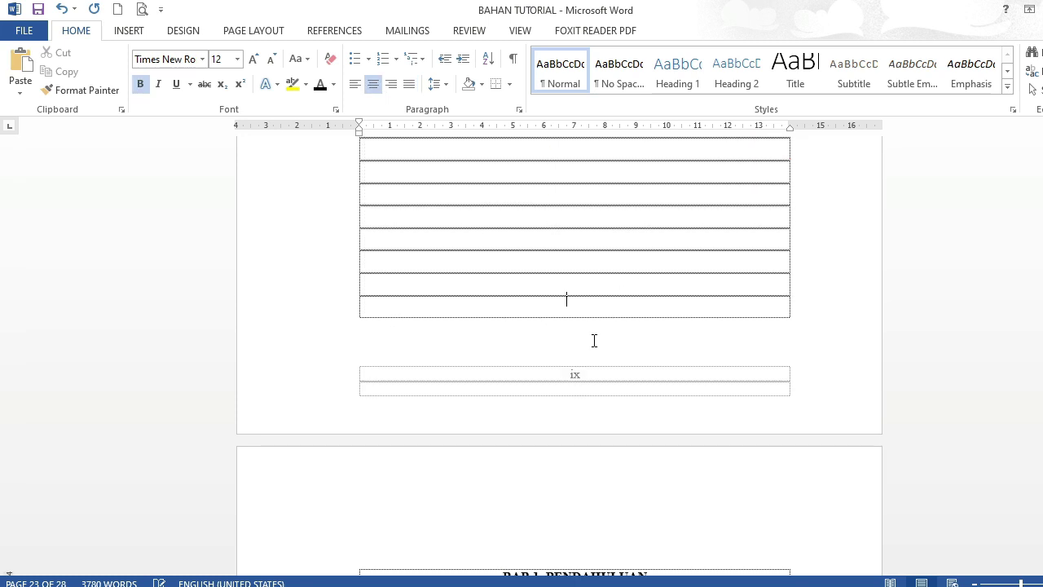
key("ctrl+z")
key("ctrl+z")
key("ctrl+z")
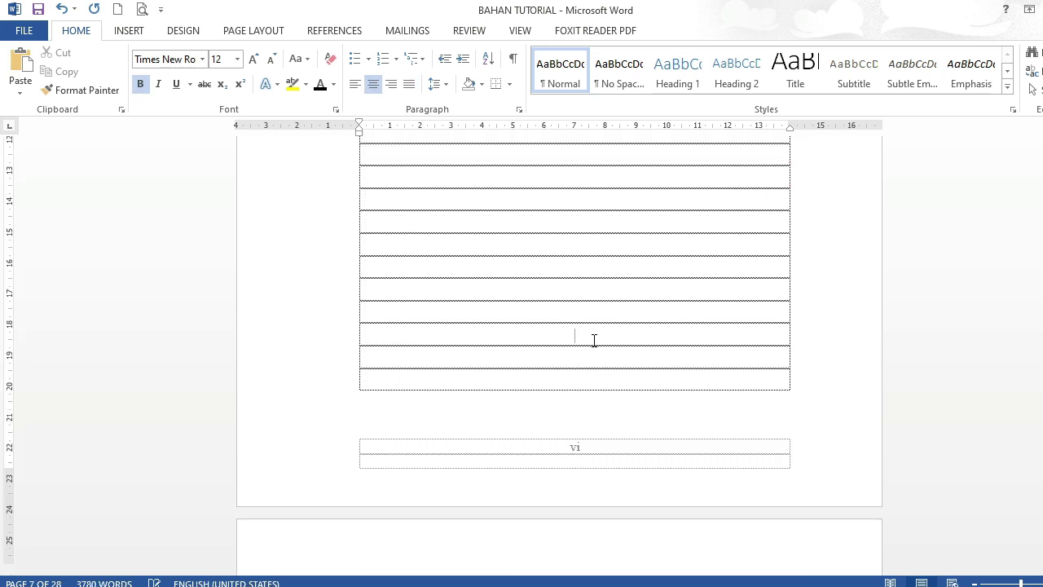
key("ctrl+z")
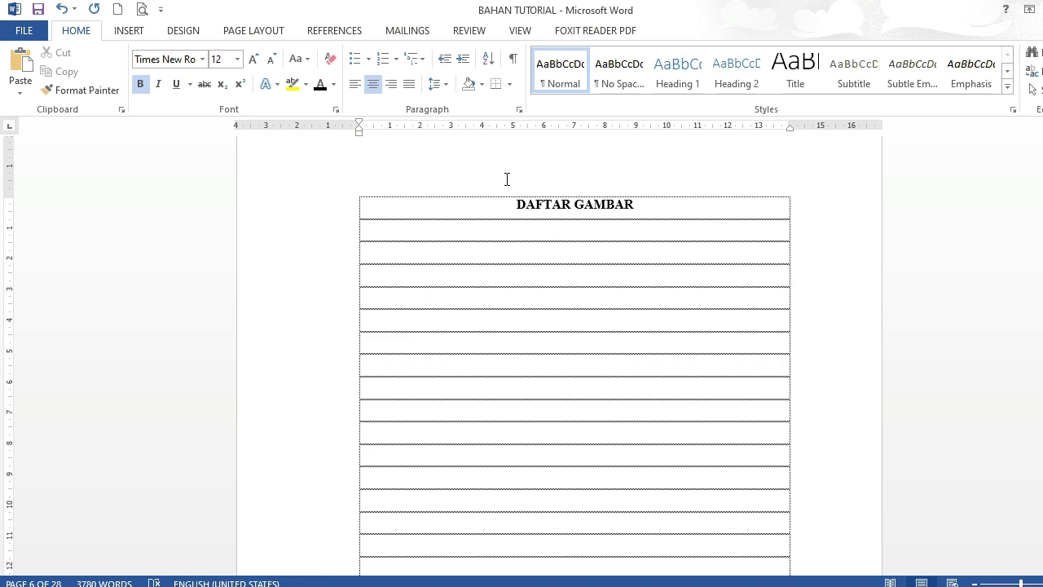
left_click(409, 86)
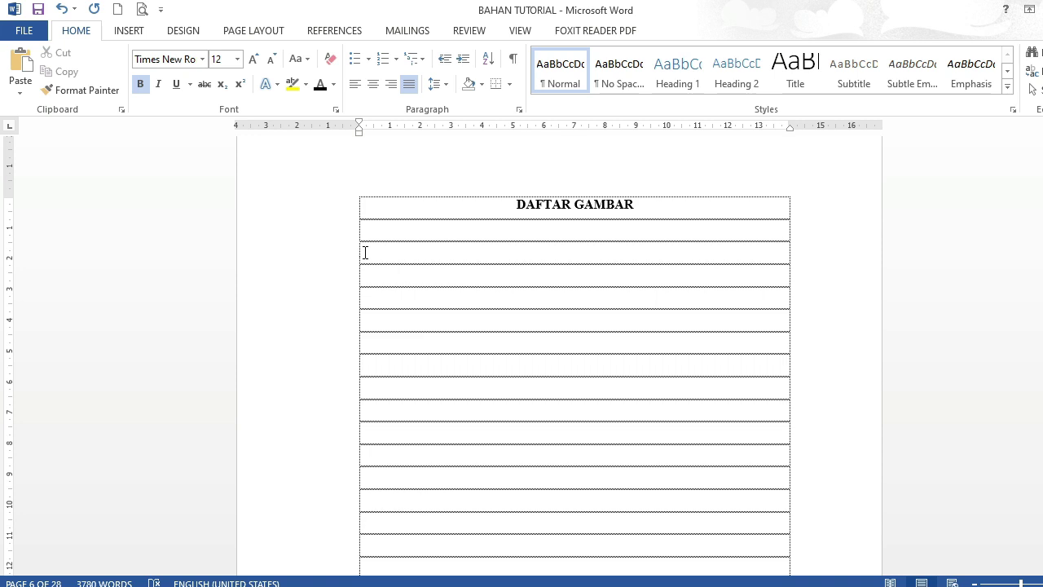
Start a table of figures below DAFTAR GAMBAR and set its Table of Figures style to Times New Roman, 12 pt.
left_click(331, 32)
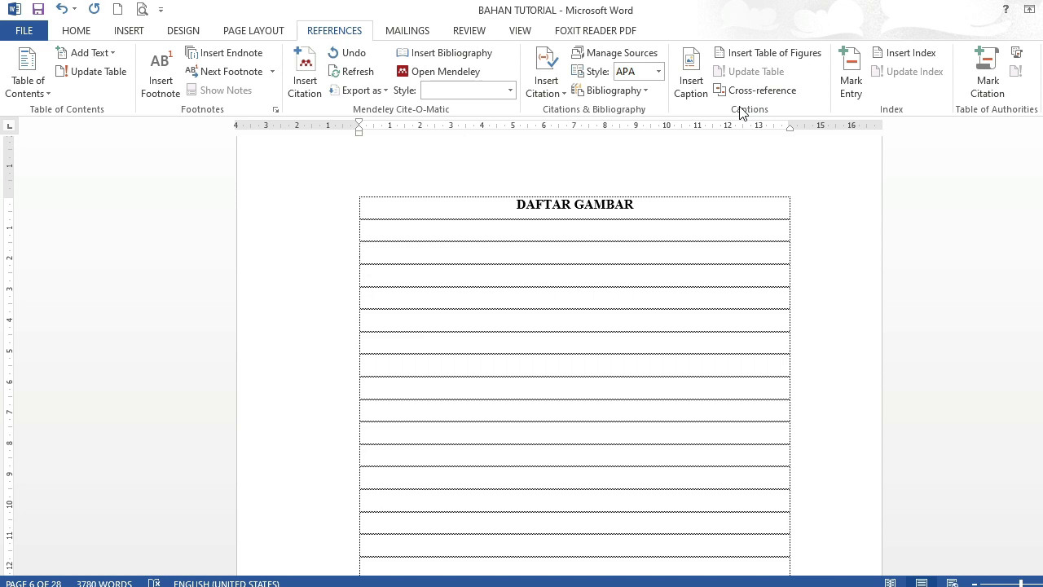
left_click(761, 52)
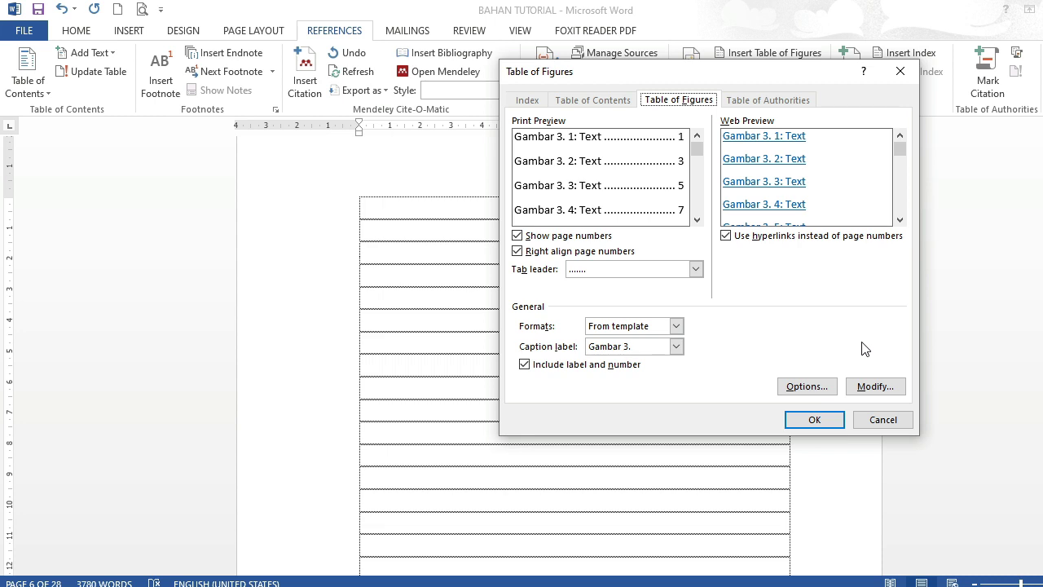
left_click(874, 388)
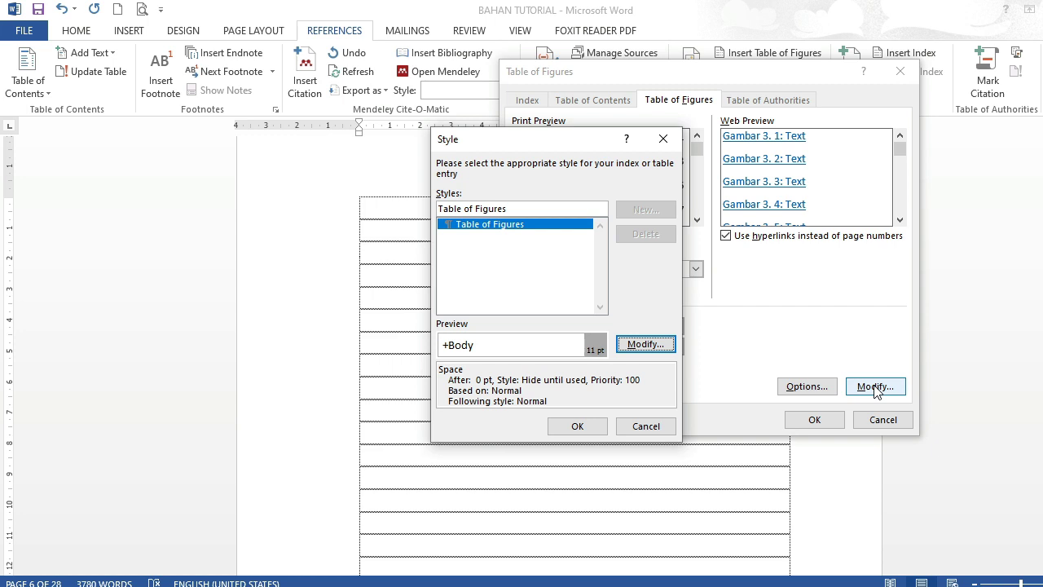
left_click(645, 345)
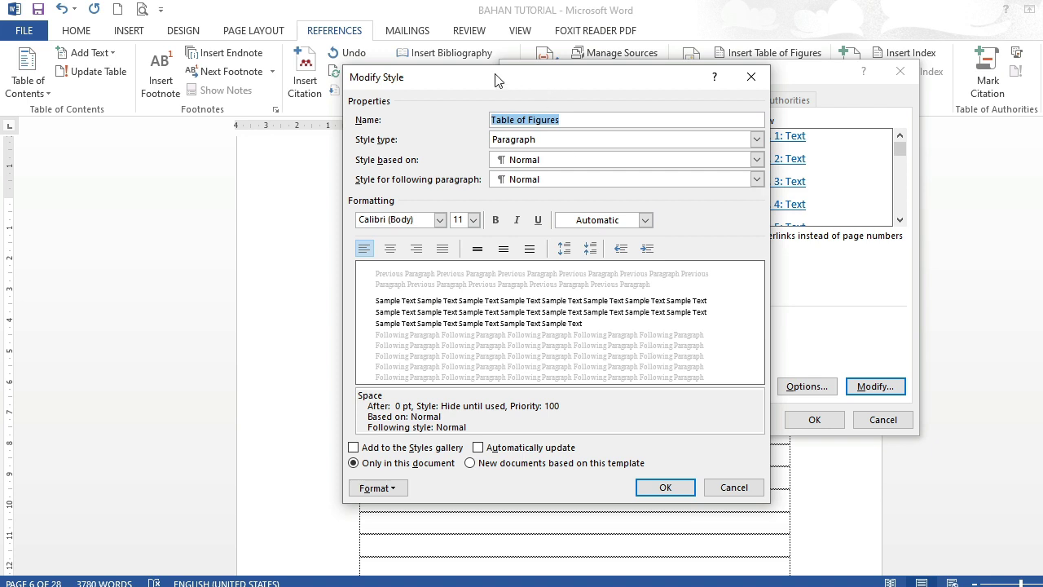
left_click(440, 220)
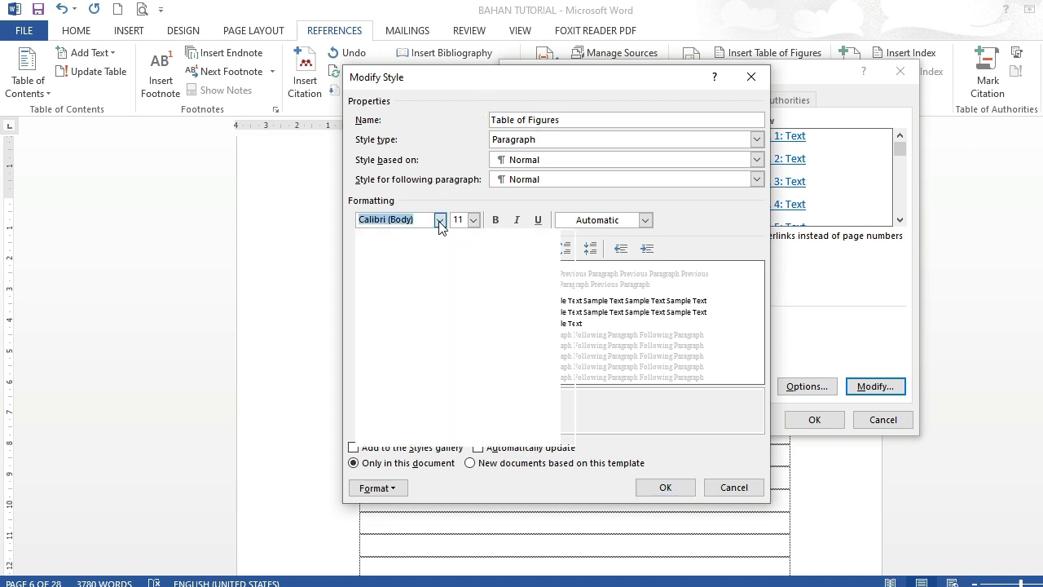
left_click(434, 264)
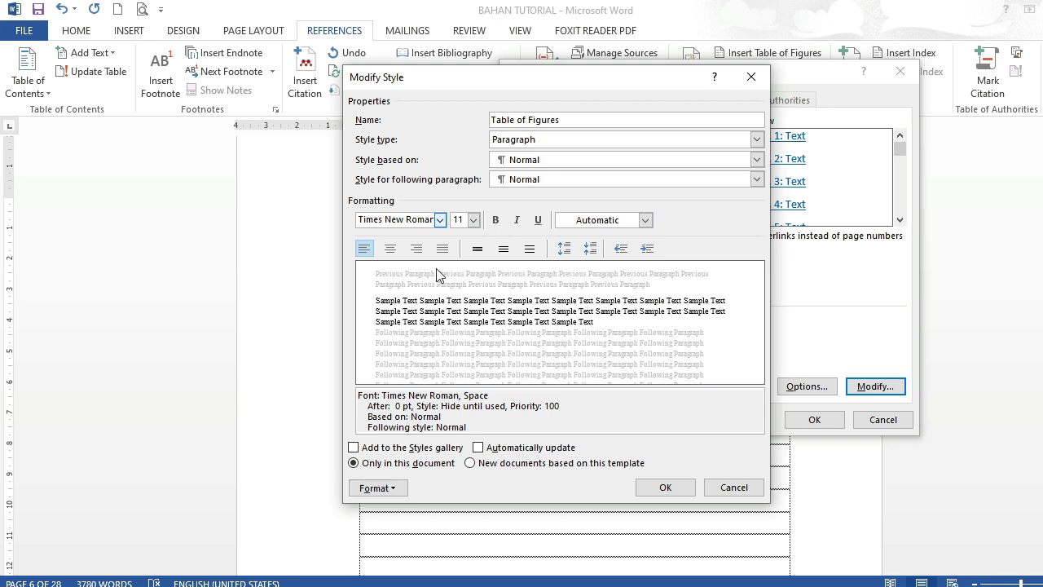
left_click(475, 221)
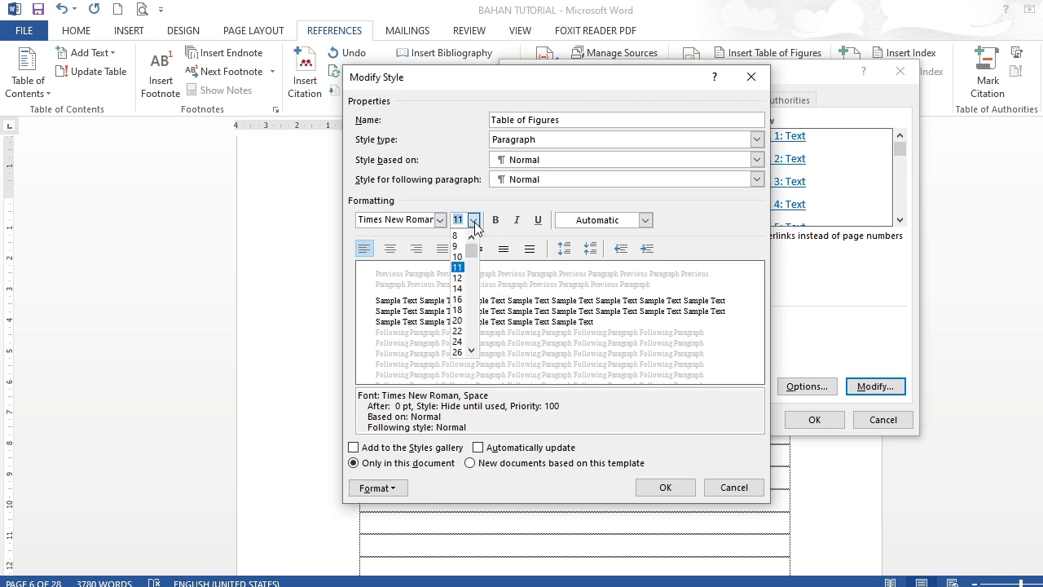
left_click(458, 282)
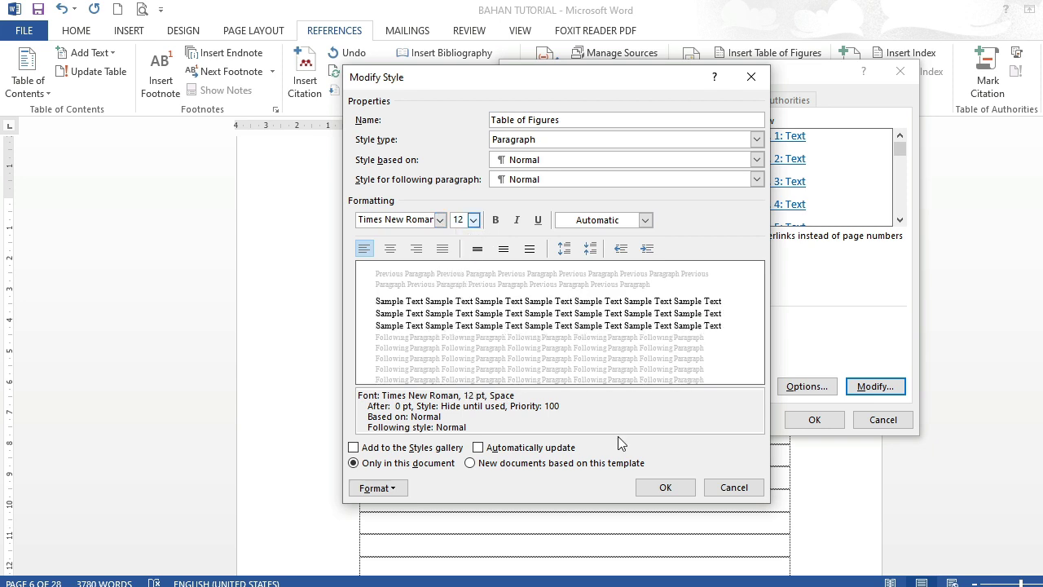
left_click(663, 487)
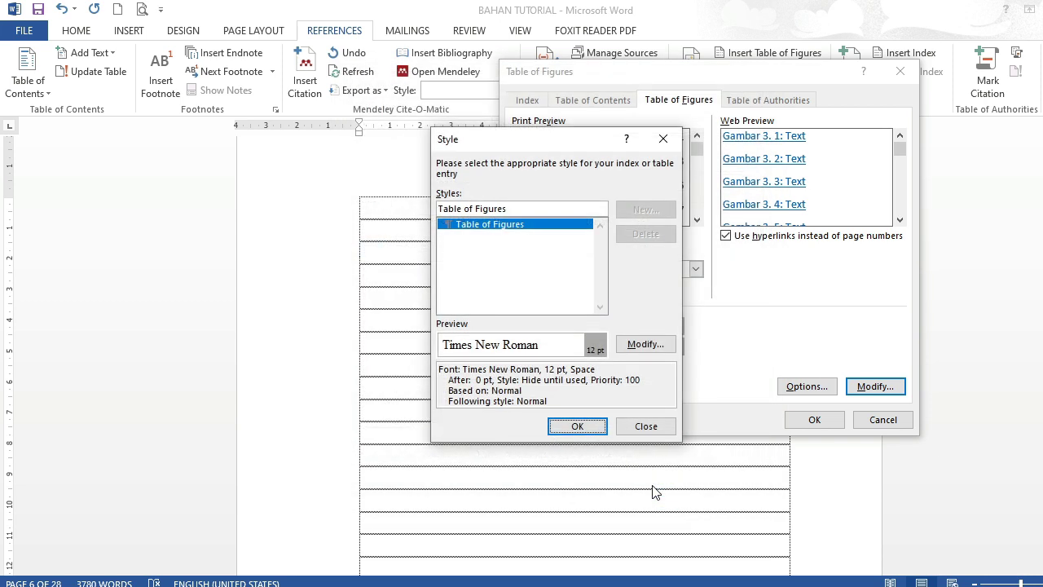
left_click(580, 426)
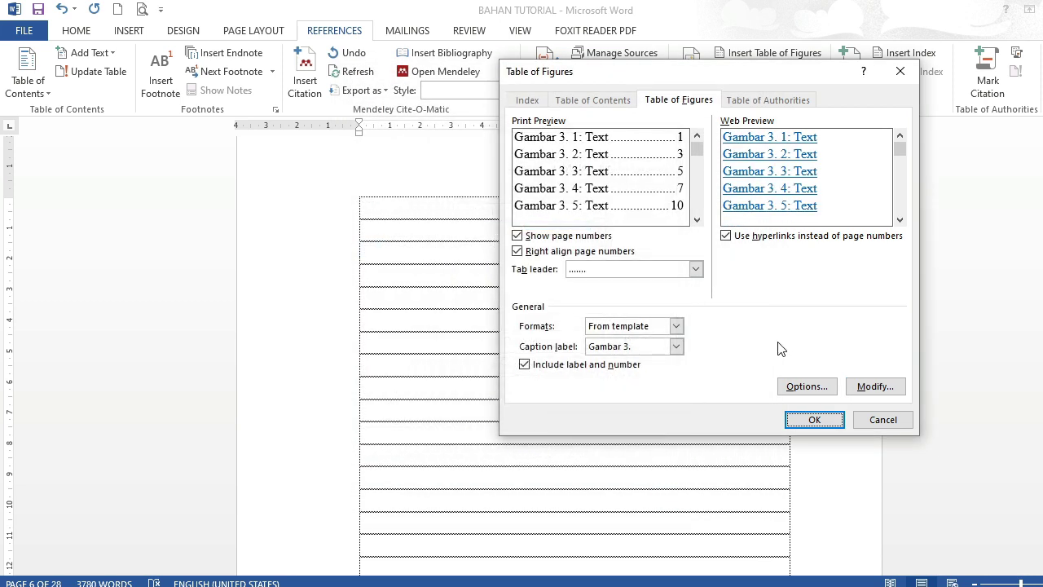
Choose the caption label "Gambar 2." and insert the list of figures under the DAFTAR GAMBAR heading.
left_click(676, 347)
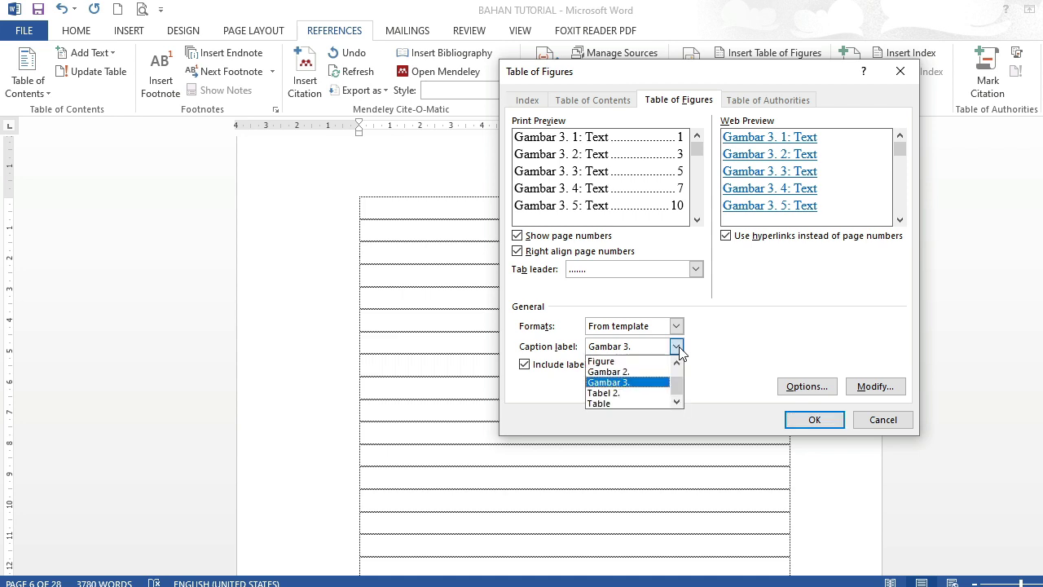
left_click(628, 372)
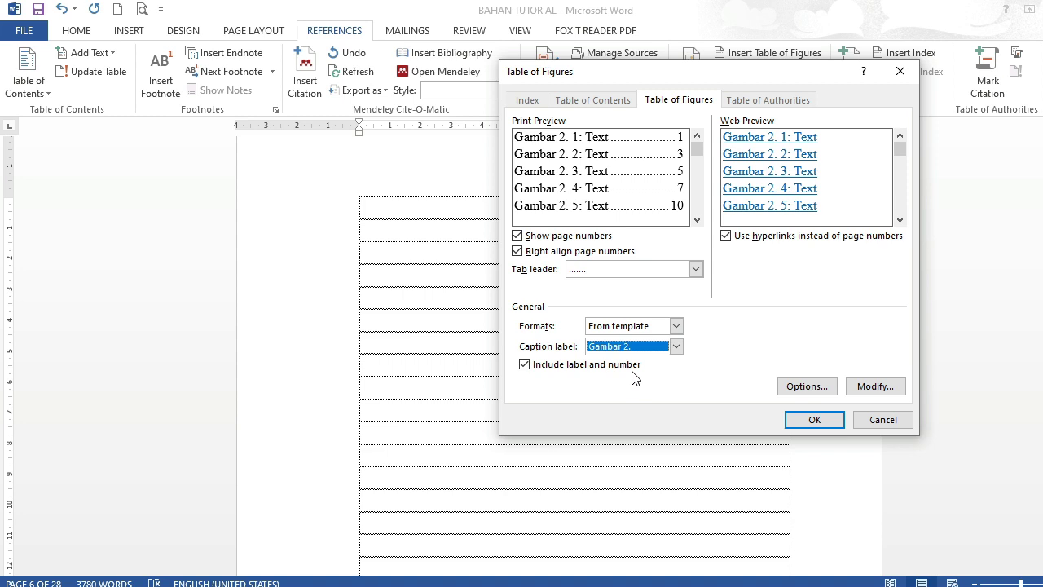
left_click(815, 419)
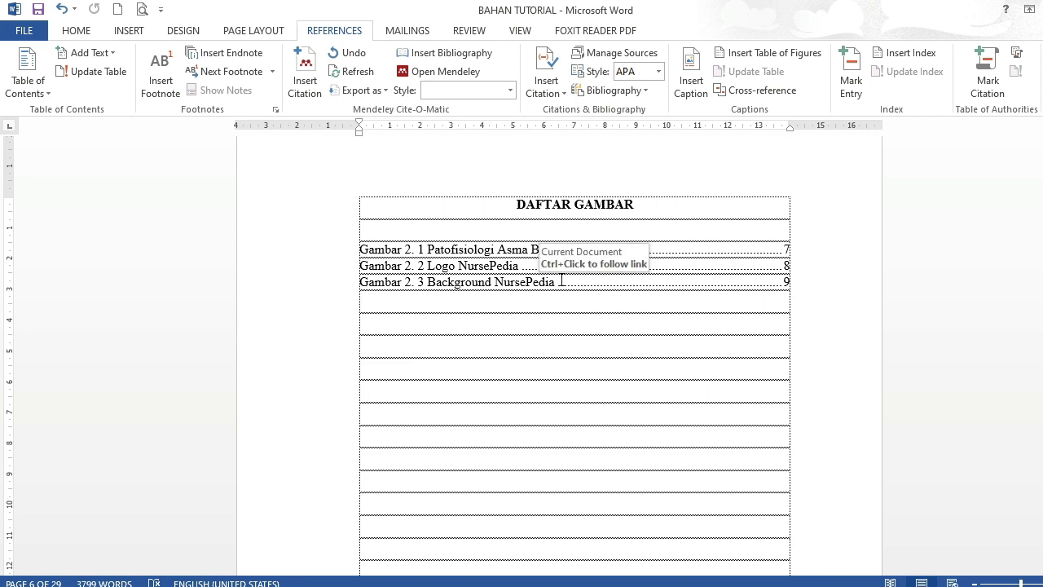
Undo the last change around the list of figures and justify the empty line directly below its Gambar 2. entries.
key("ctrl+z")
key("ctrl+z")
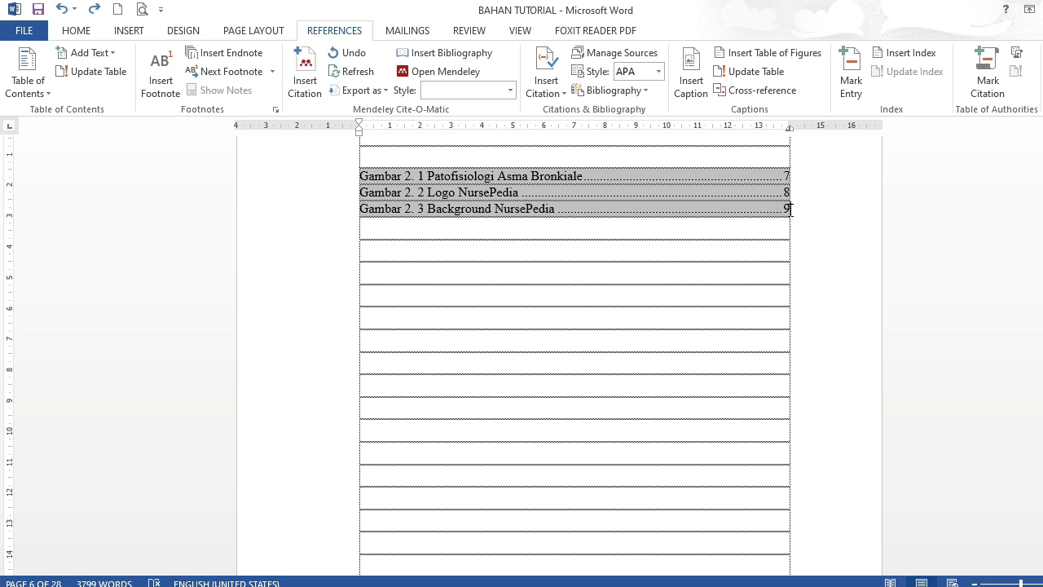
left_click(790, 209)
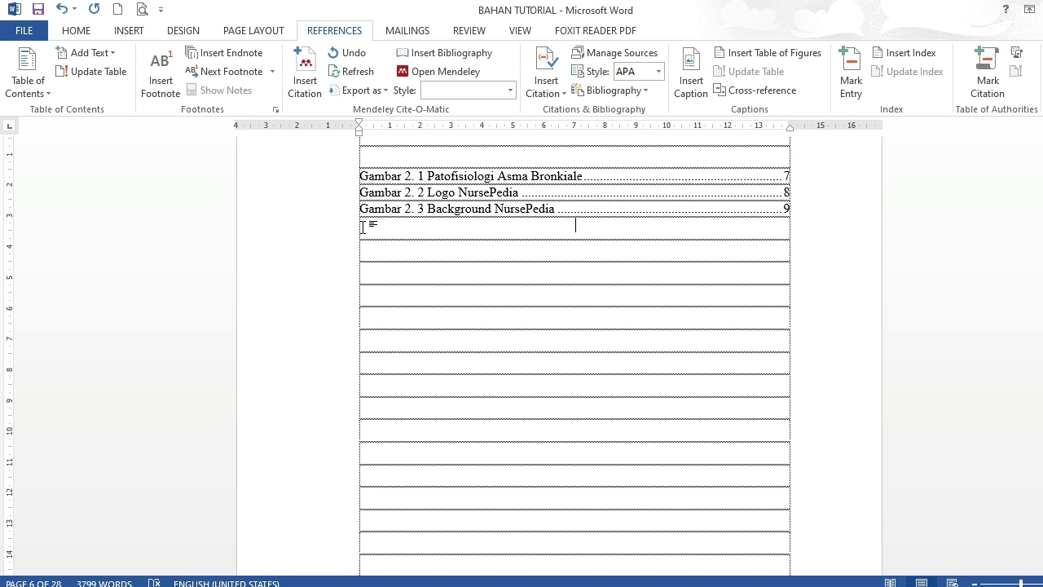
left_click(80, 33)
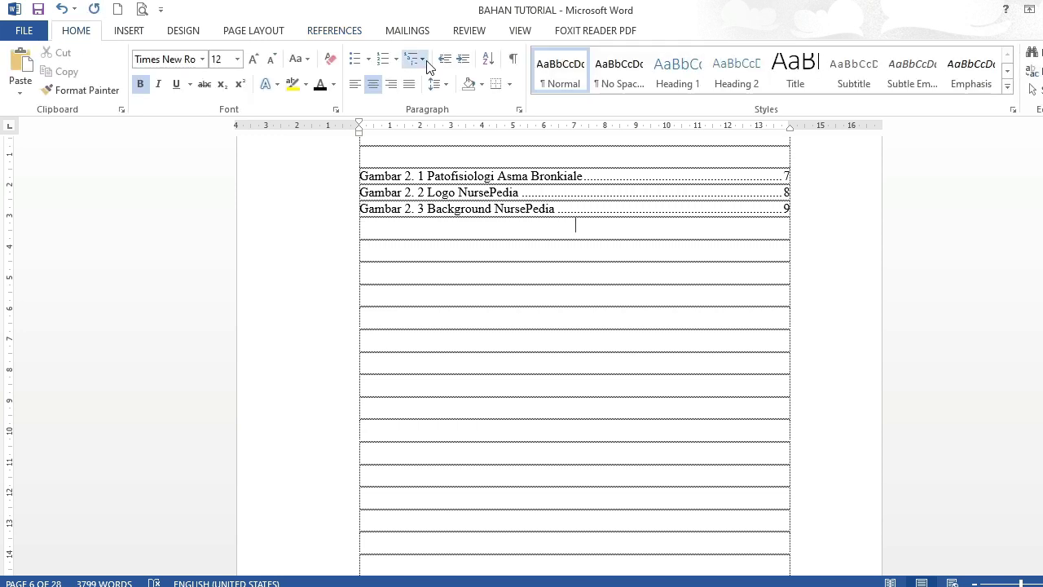
left_click(410, 85)
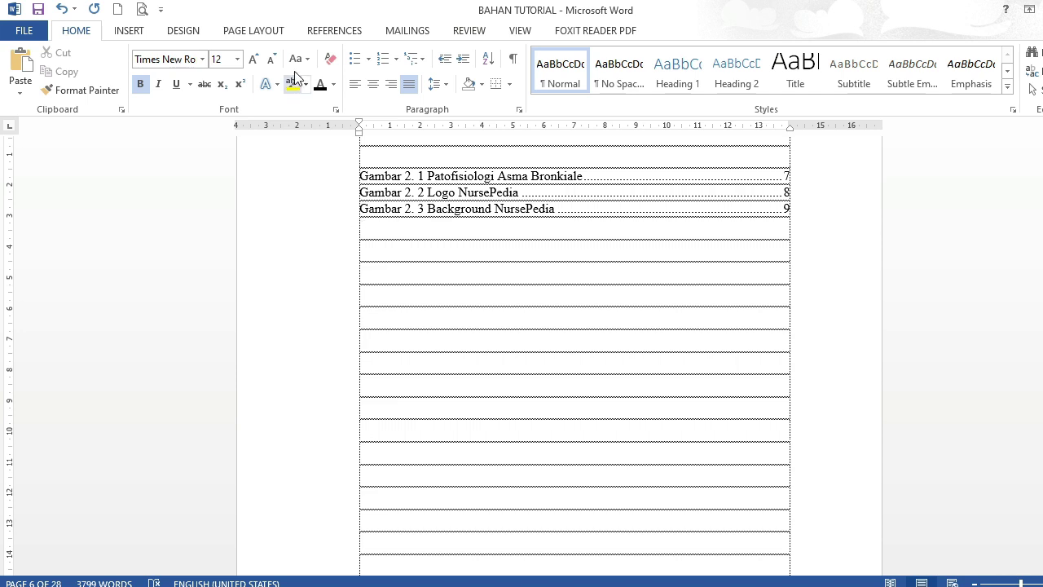
Insert a table of figures with the caption label "Gambar 3." directly below the Gambar 2. entries.
left_click(329, 32)
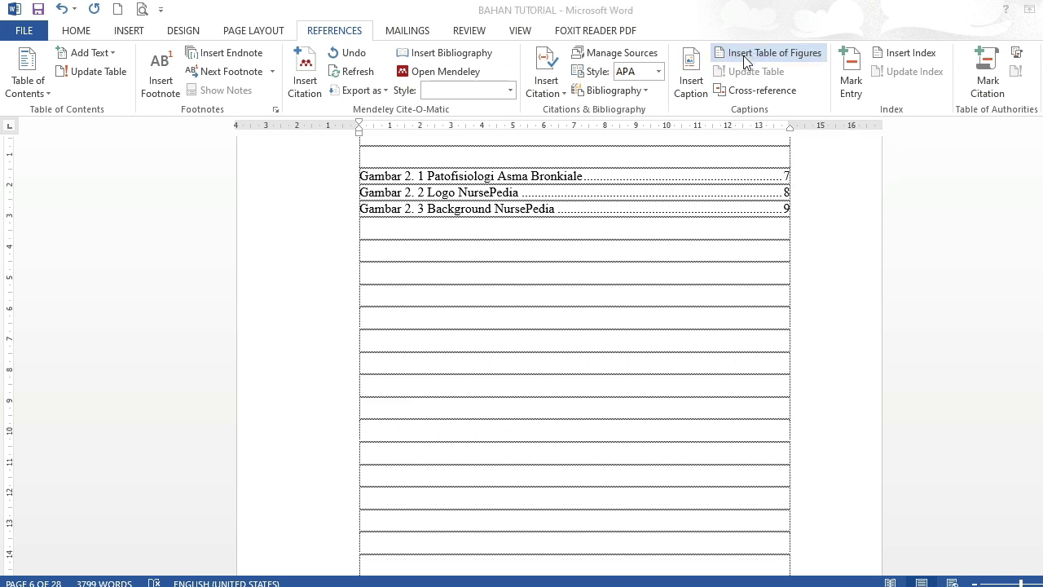
left_click(744, 57)
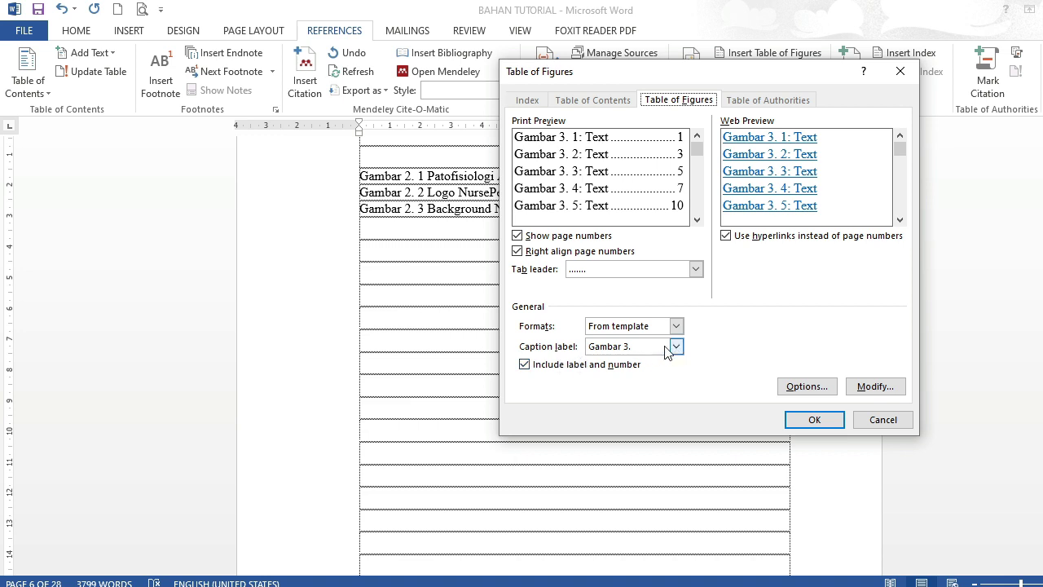
left_click(816, 419)
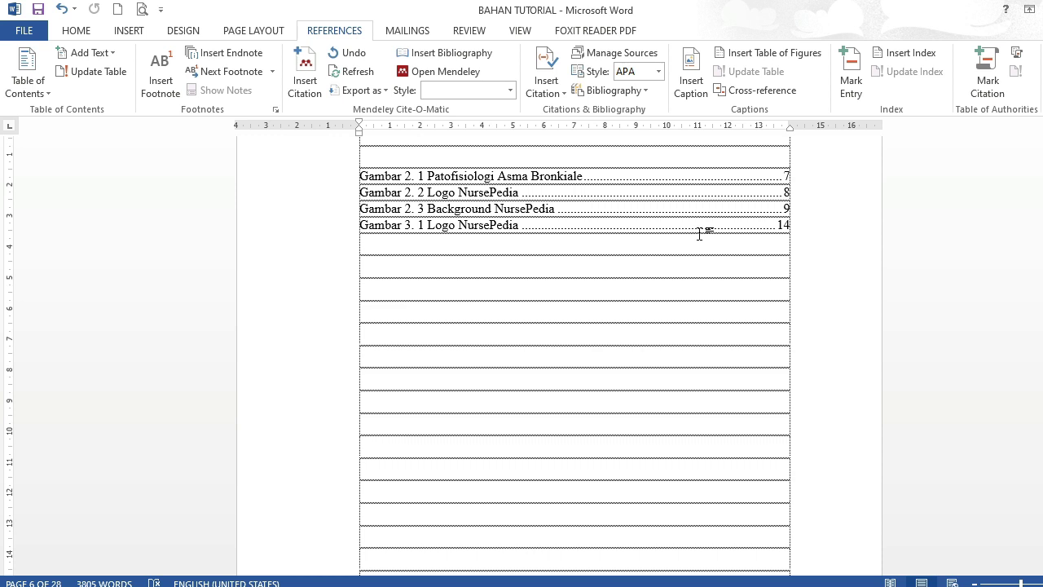
Justify the empty line below the DAFTAR TABEL heading, where the list of tables goes.
key("Down")
key("Down")
key("Down")
key("Down")
key("Down")
key("Down")
key("Down")
key("Down")
key("Down")
key("Down")
key("Down")
key("Down")
key("Down")
key("Down")
key("Down")
key("Down")
key("Down")
key("Down")
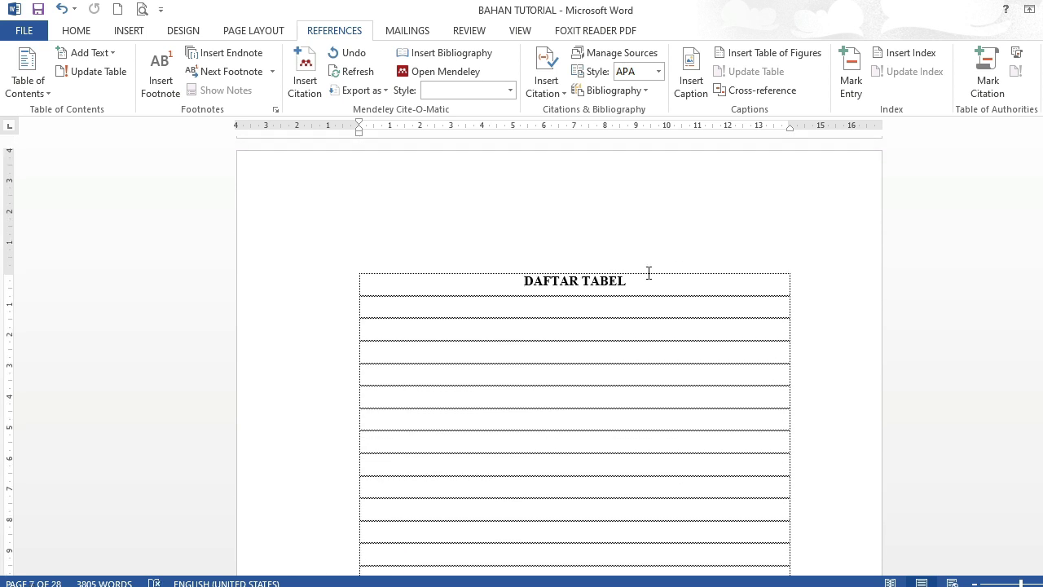
left_click(585, 335)
left_click(76, 28)
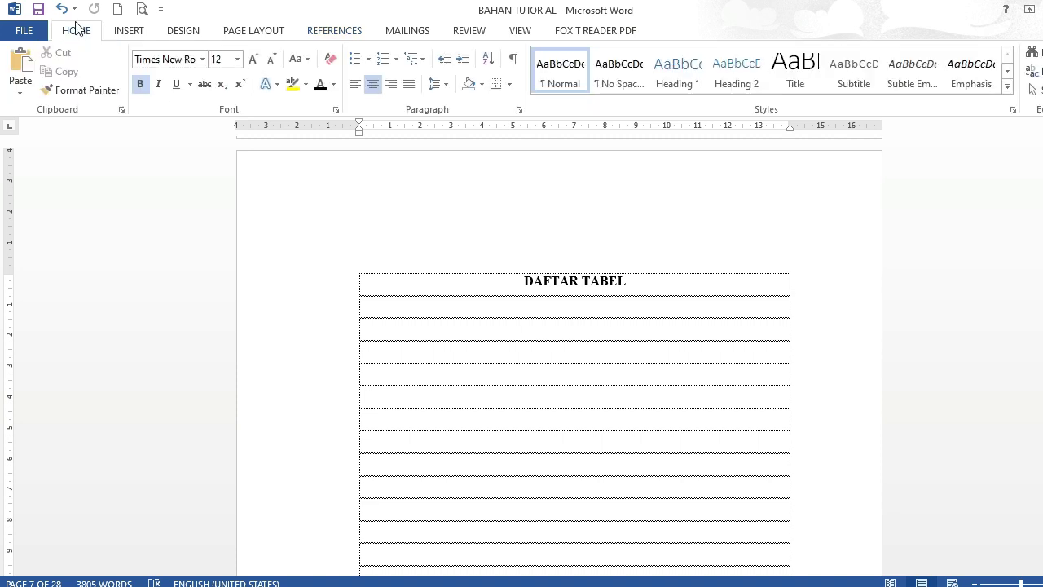
left_click(413, 91)
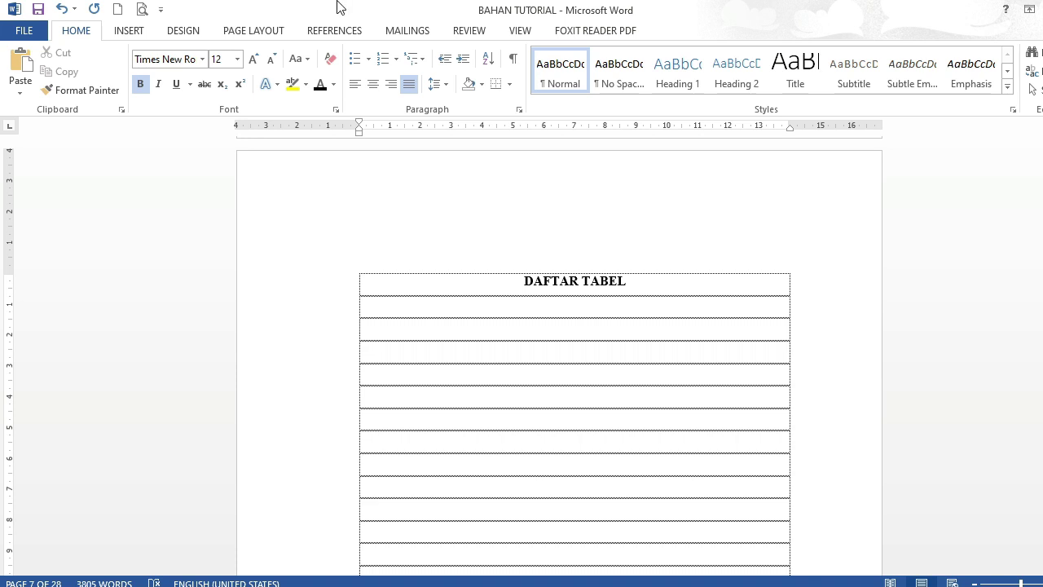
Insert a table of figures with the caption label "Tabel 2." below the DAFTAR TABEL heading.
left_click(331, 31)
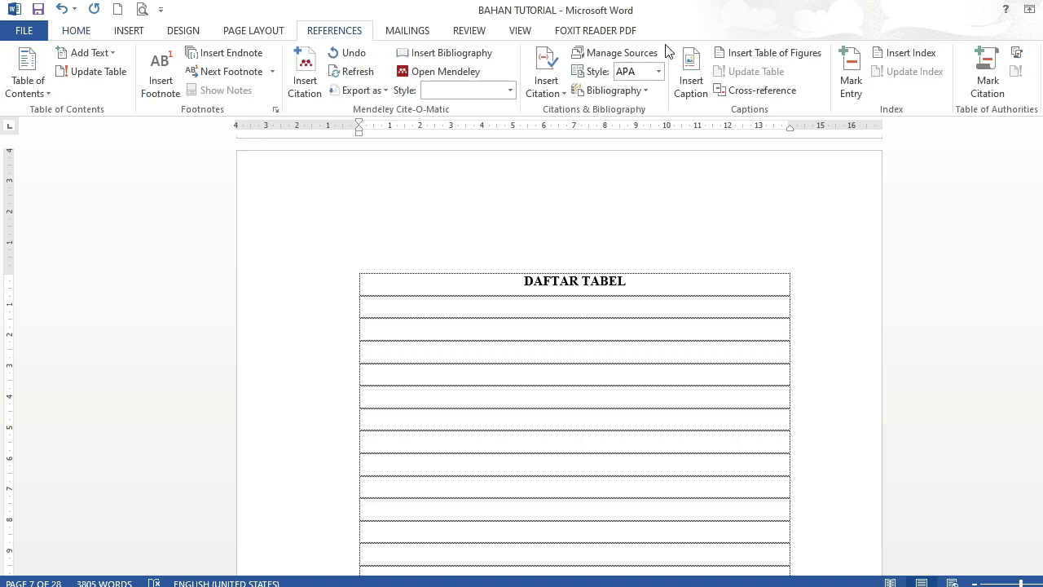
left_click(755, 55)
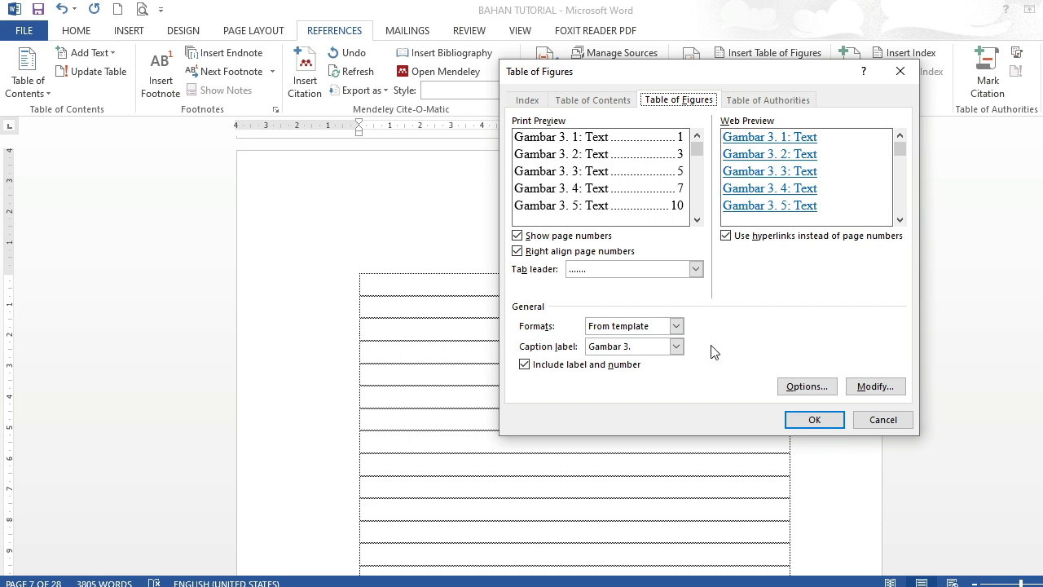
left_click(677, 346)
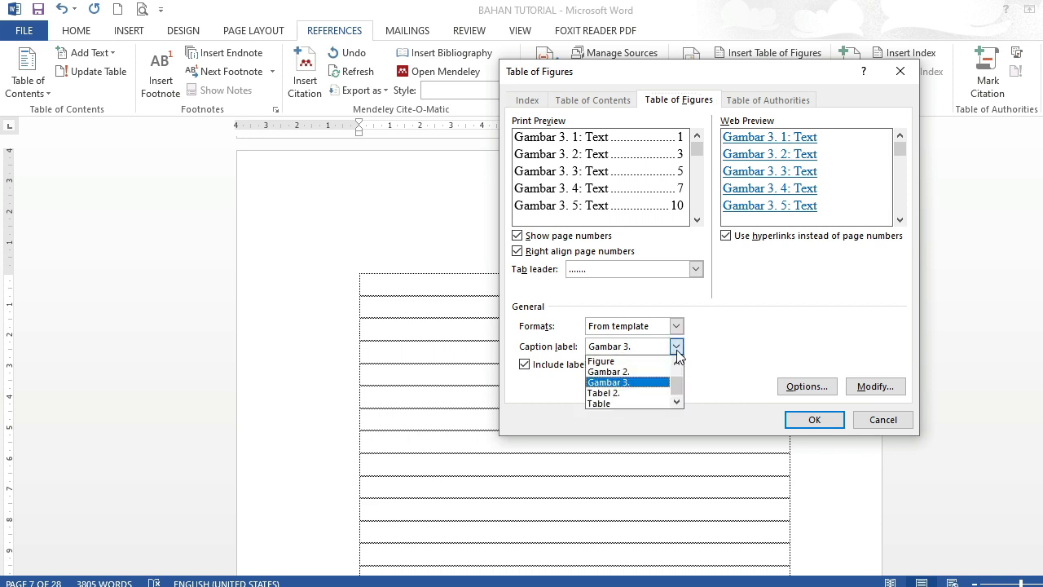
left_click(623, 392)
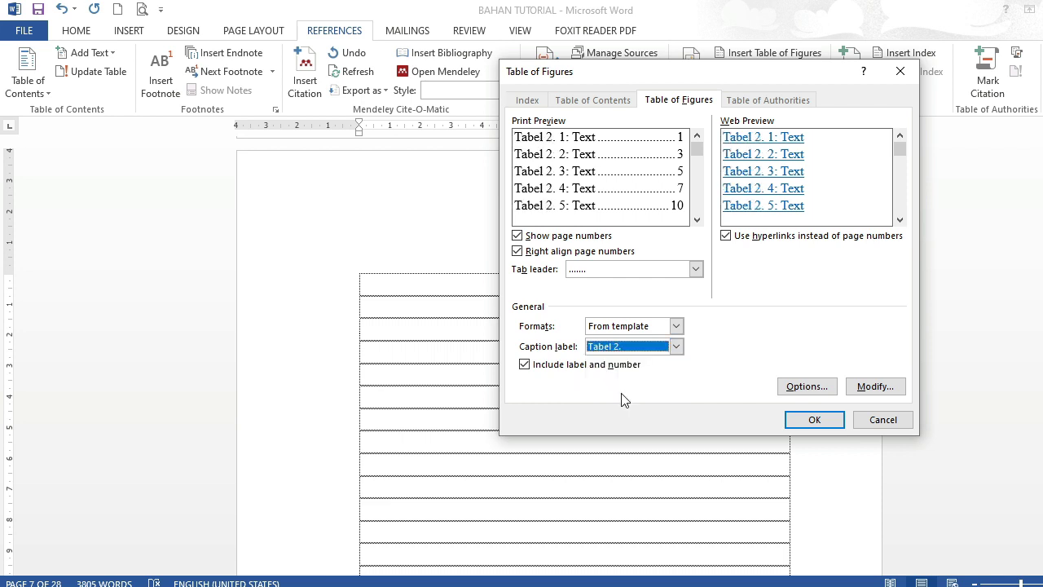
left_click(815, 420)
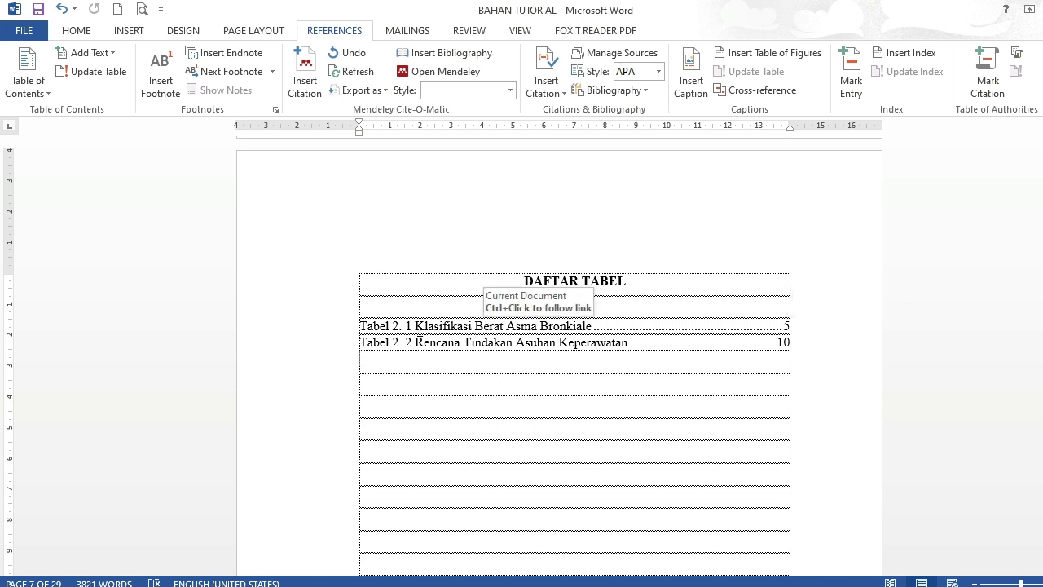
Update the list of tables under the DAFTAR TABEL heading, refreshing its page numbers only.
left_click(490, 326)
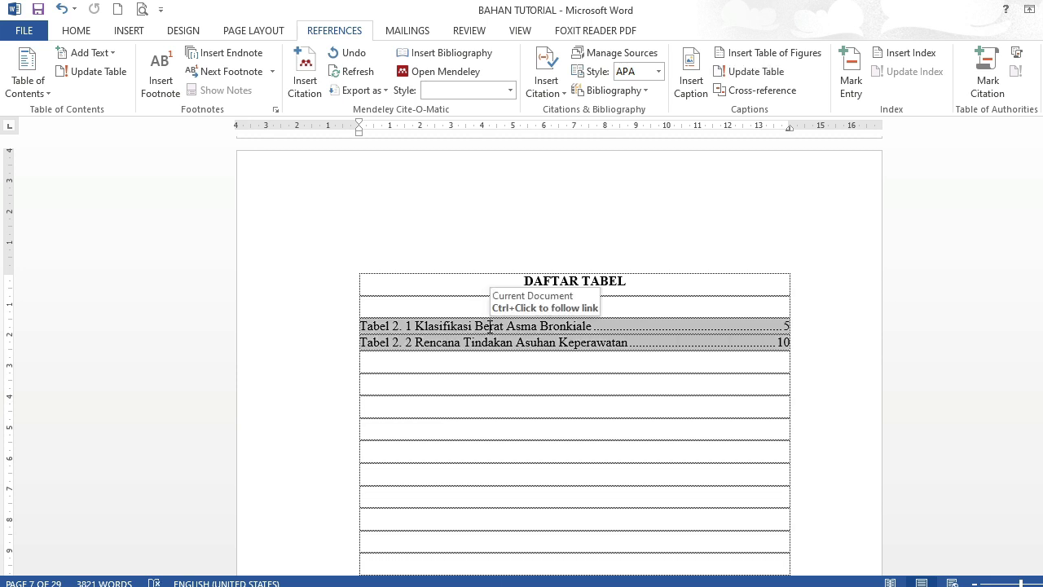
right_click(489, 326)
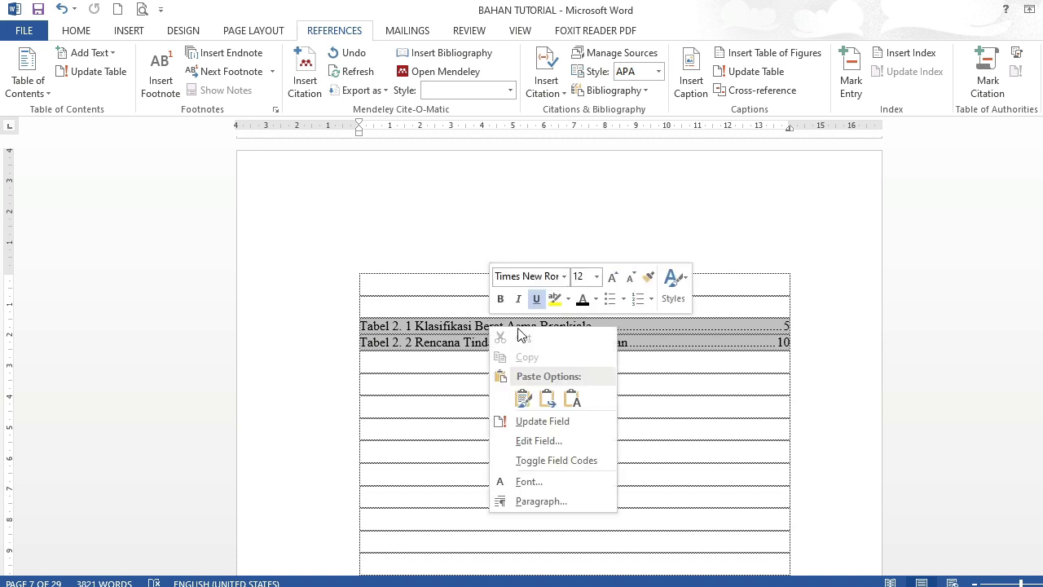
left_click(530, 422)
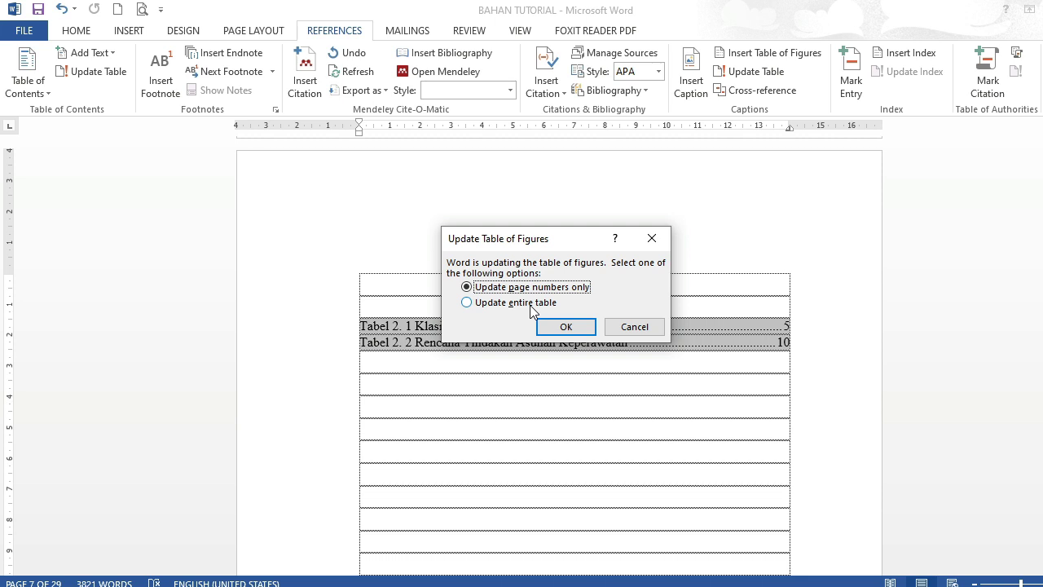
left_click(468, 303)
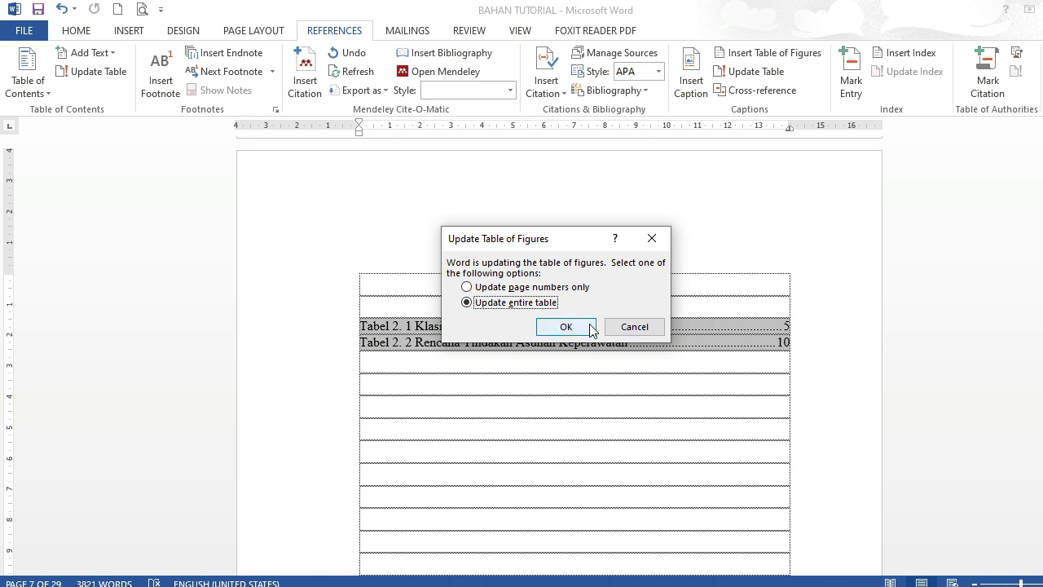
left_click(474, 289)
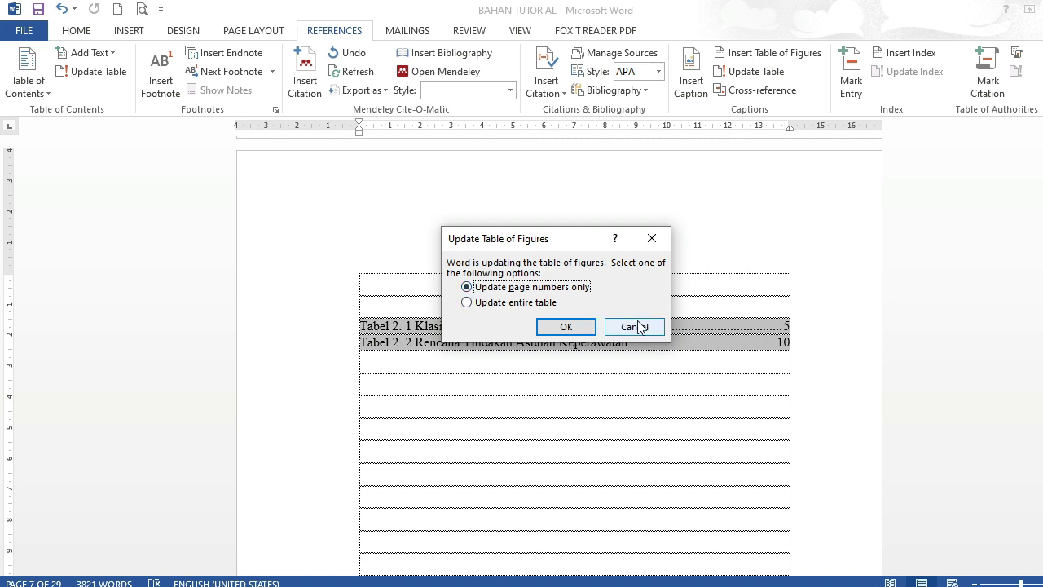
left_click(574, 326)
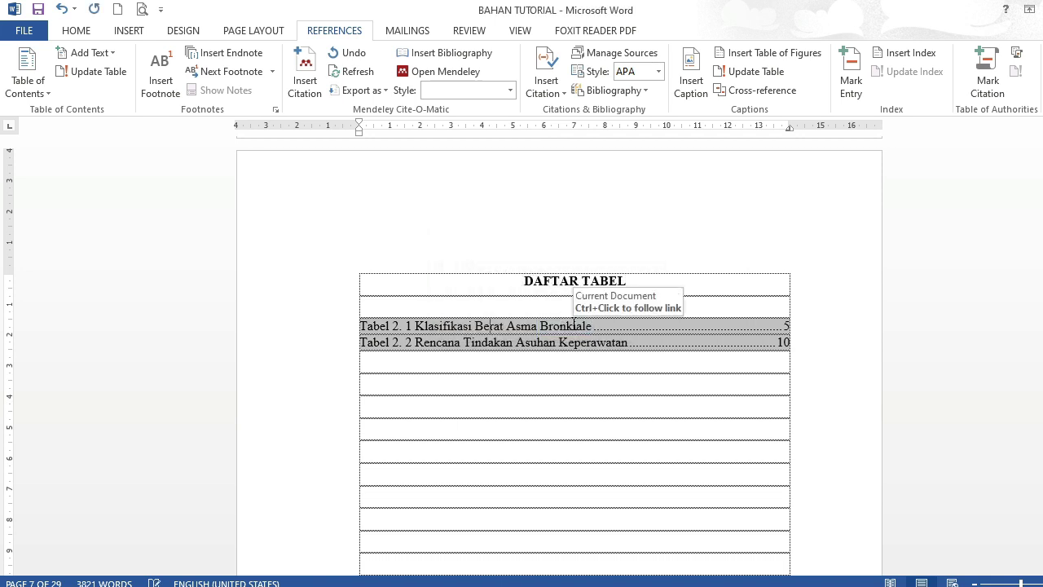